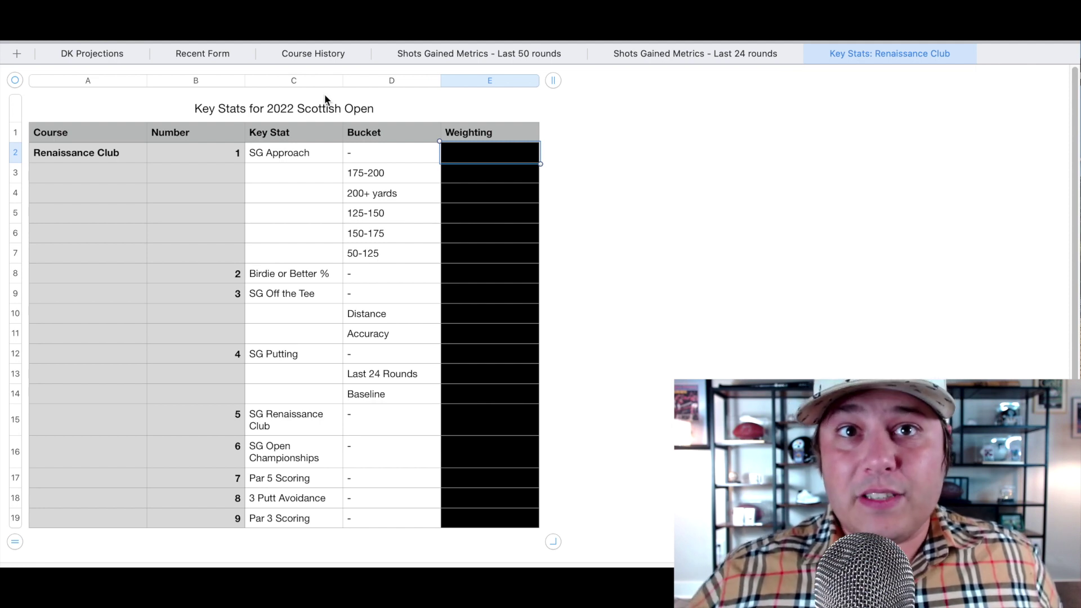
Step: Highlight the Weighting column in the Renaissance Club key stats and Scottie Scheffler's row in the DK Projections sheet
click(488, 82)
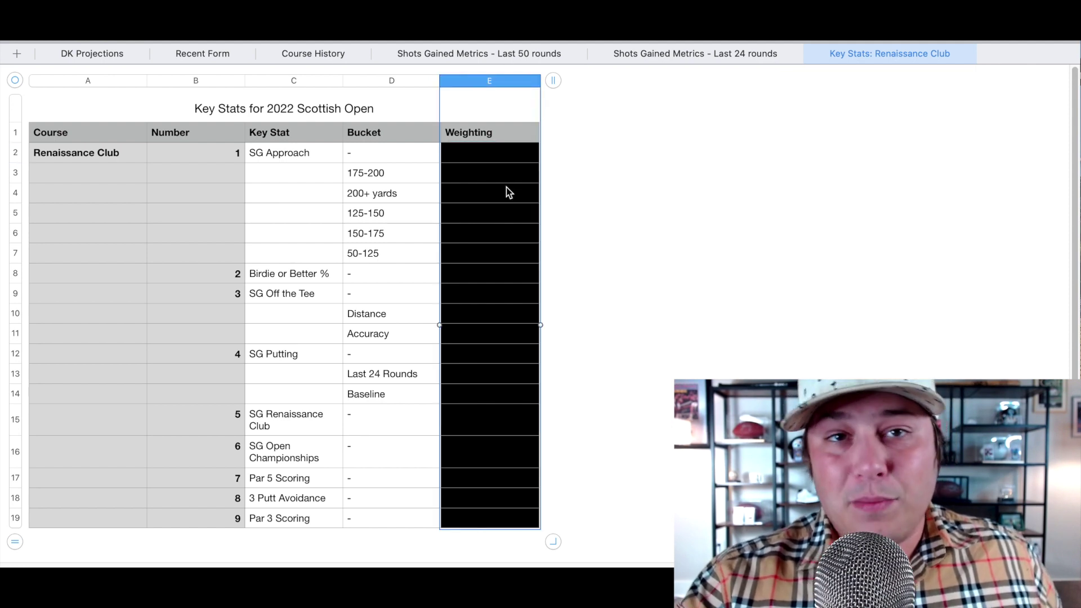
click(97, 52)
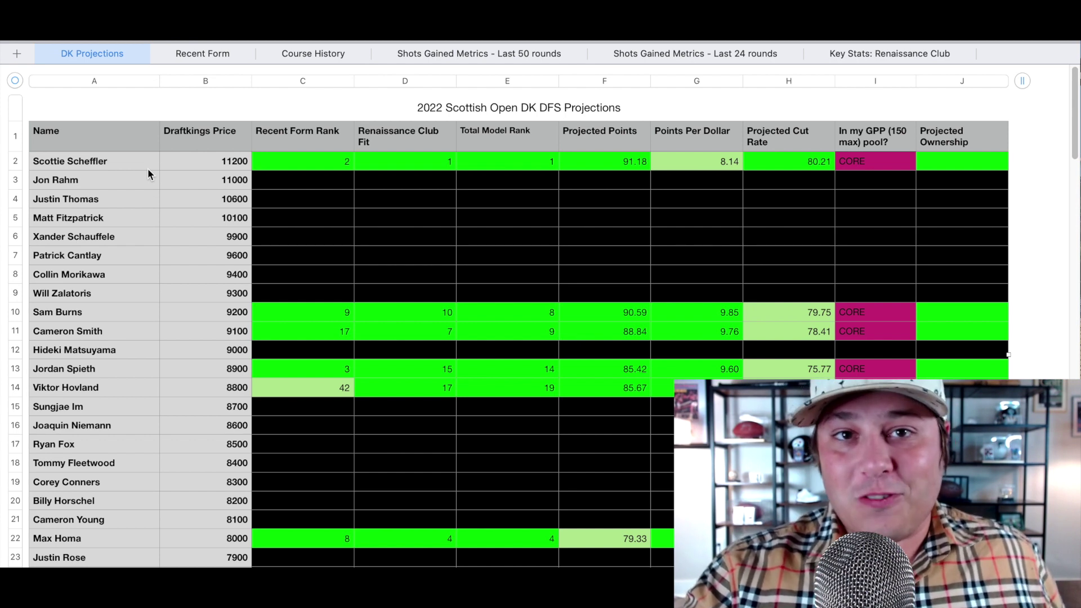
click(381, 239)
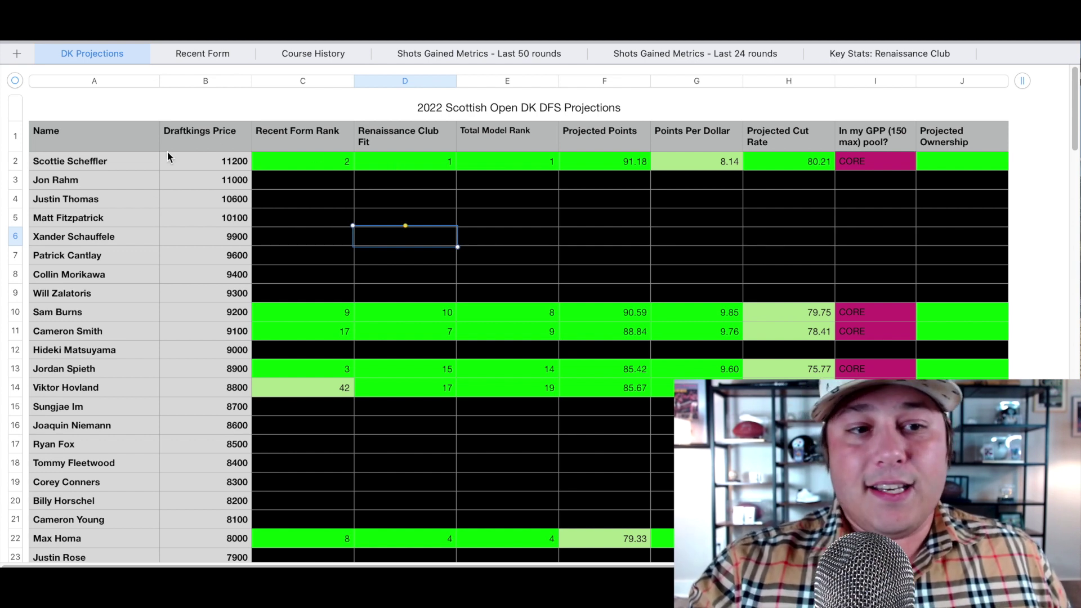
click(15, 161)
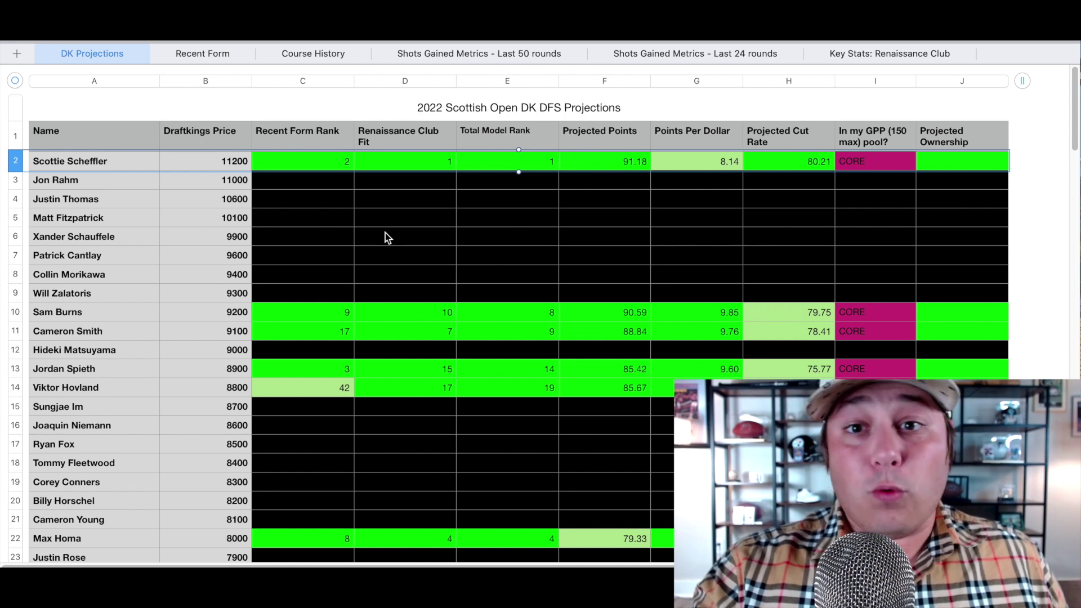
Step: Review the SG Approach, Birdie or Better % and SG Off the Tee entries in the Renaissance Club key stats
click(888, 52)
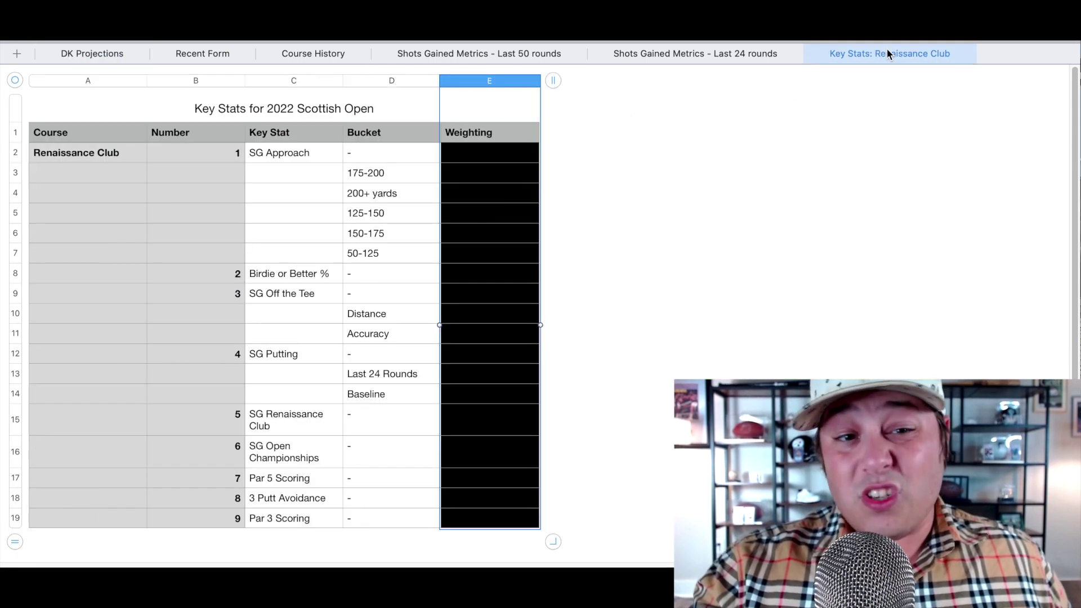
click(312, 152)
click(289, 274)
click(281, 297)
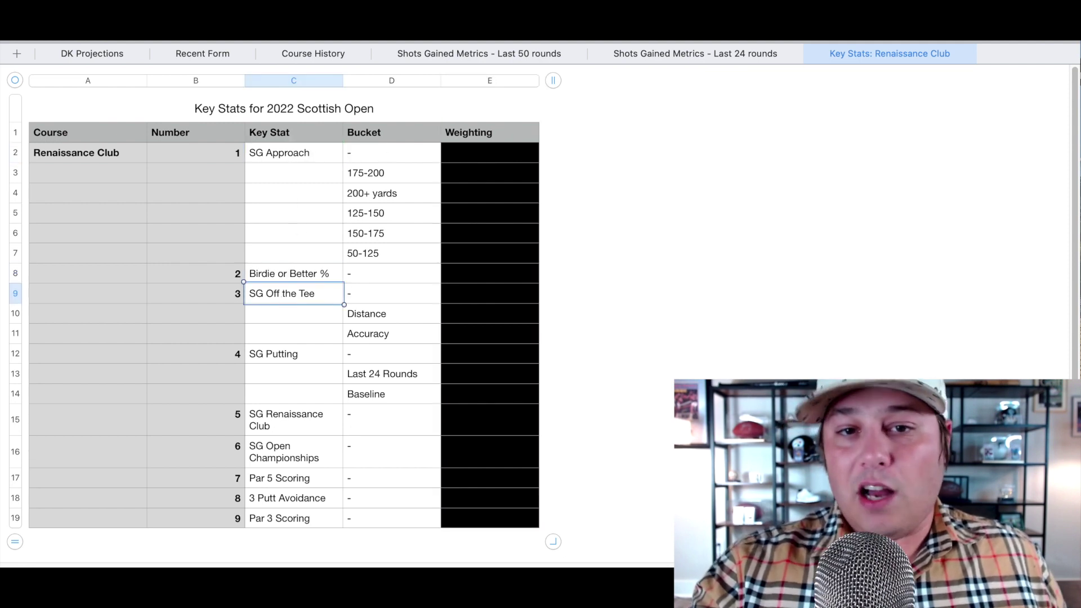
Step: Check Scottie Scheffler's SG APP and SG OTT over the last 24 rounds, plus his course history at Renaissance Club
click(735, 53)
click(503, 176)
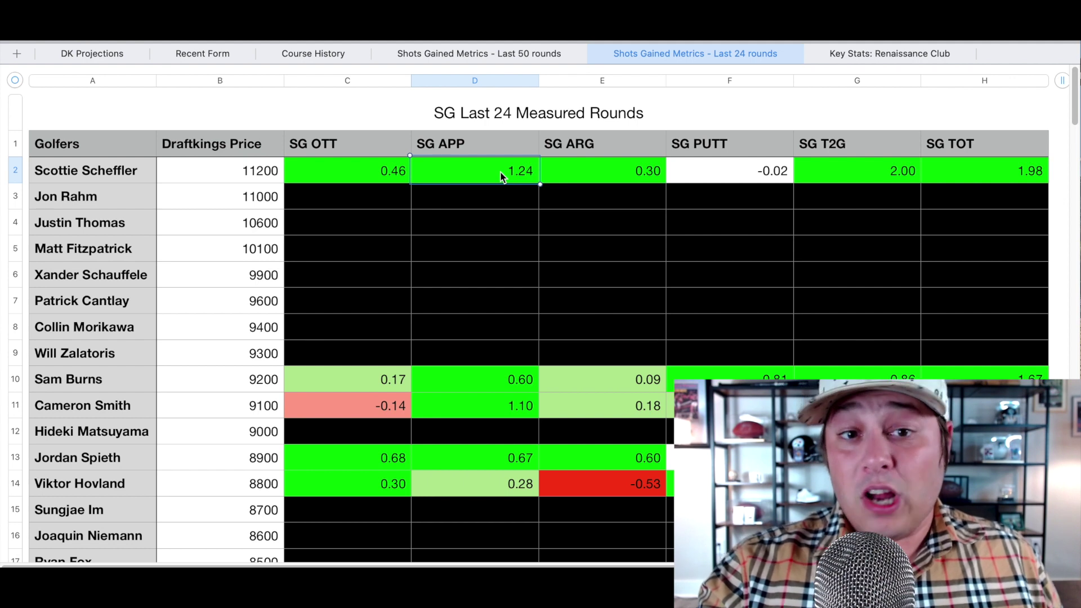
click(376, 171)
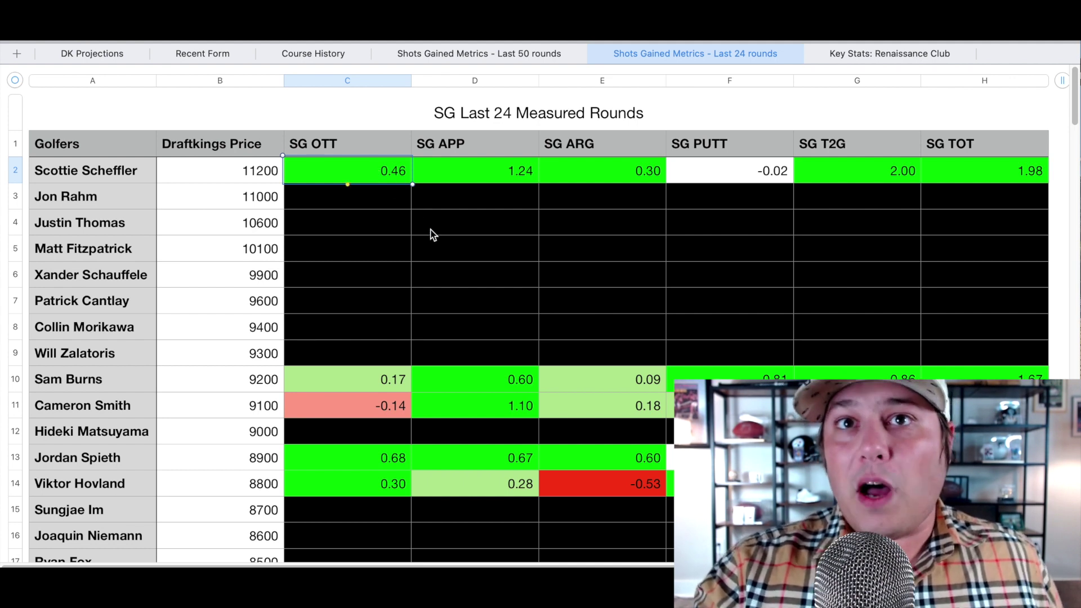
click(317, 56)
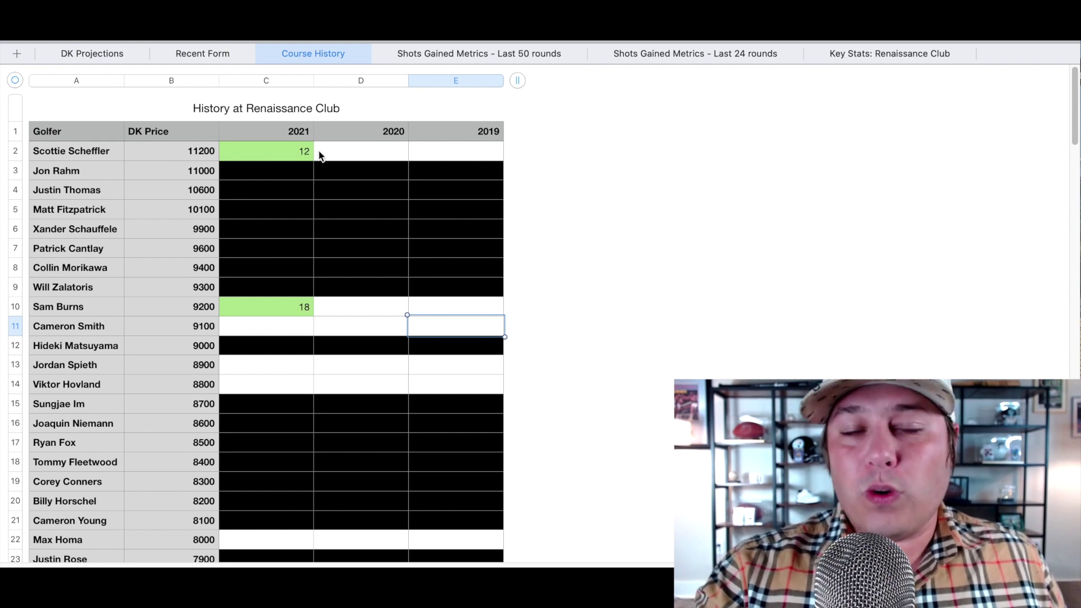
Step: Review Scottie Scheffler's recent form from the Travelers through the Charles Schwab, and highlight his last 50 rounds metrics
click(207, 53)
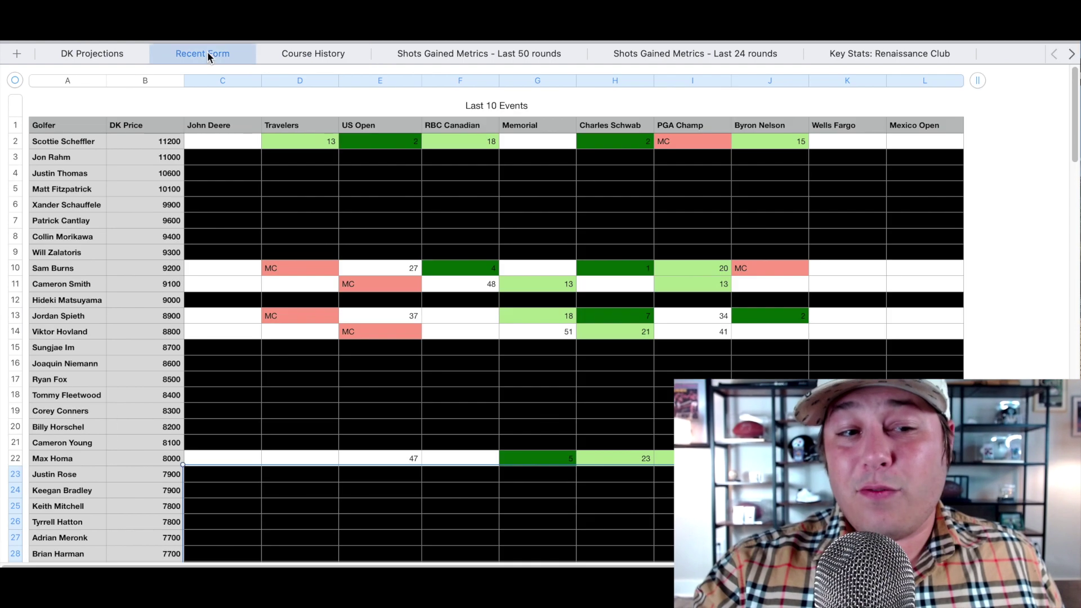
click(15, 141)
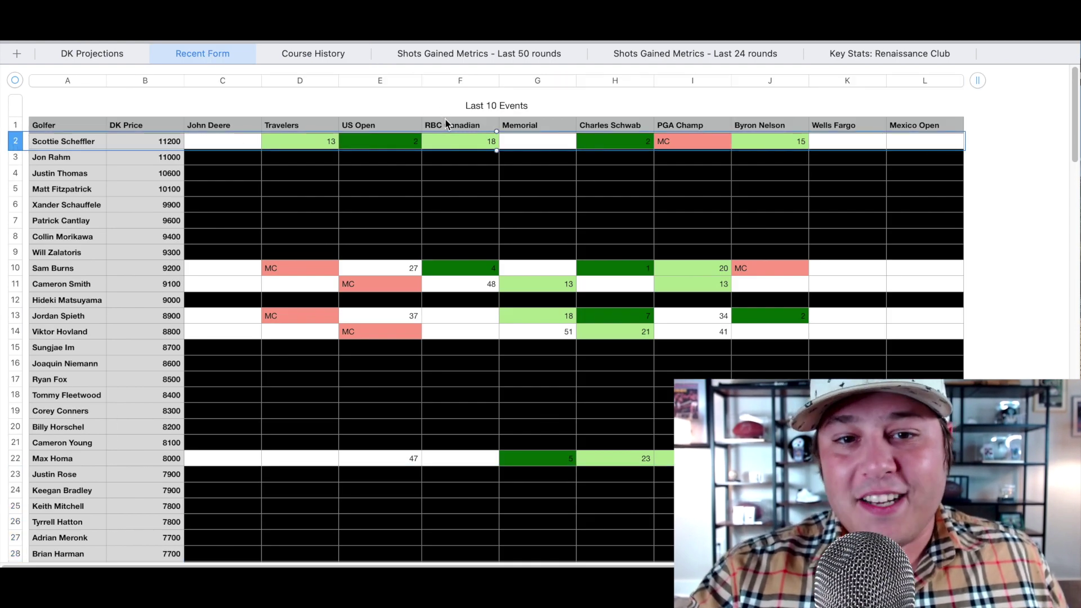
click(321, 142)
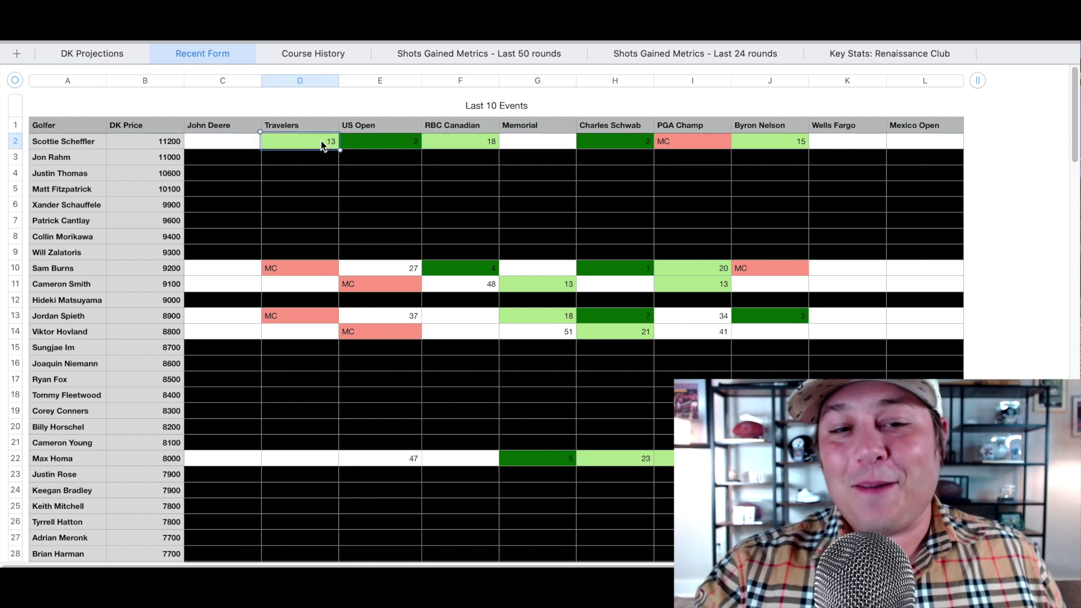
key(Right)
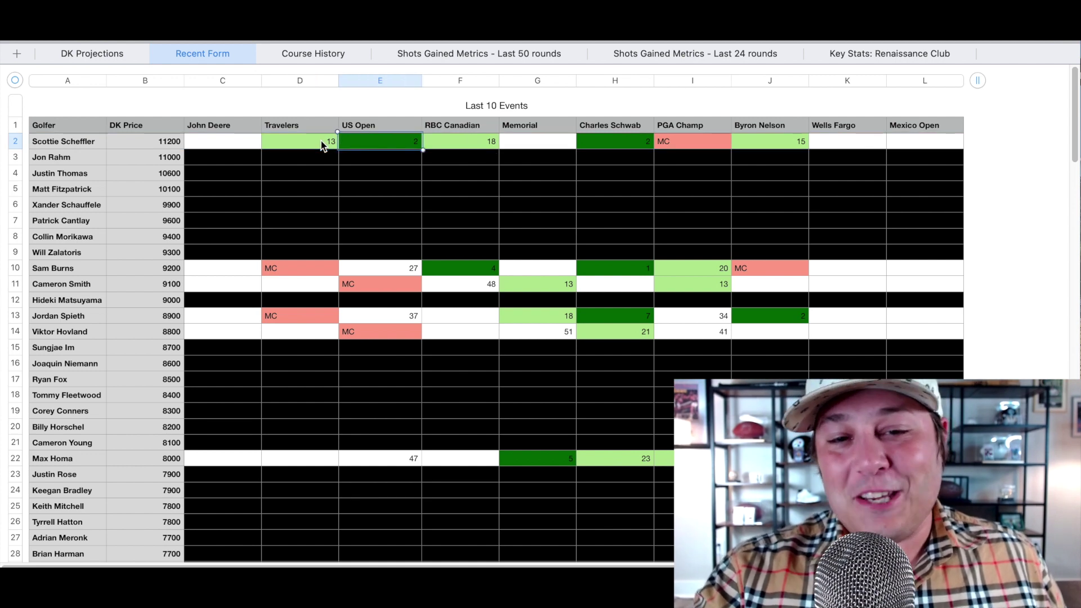
key(Right)
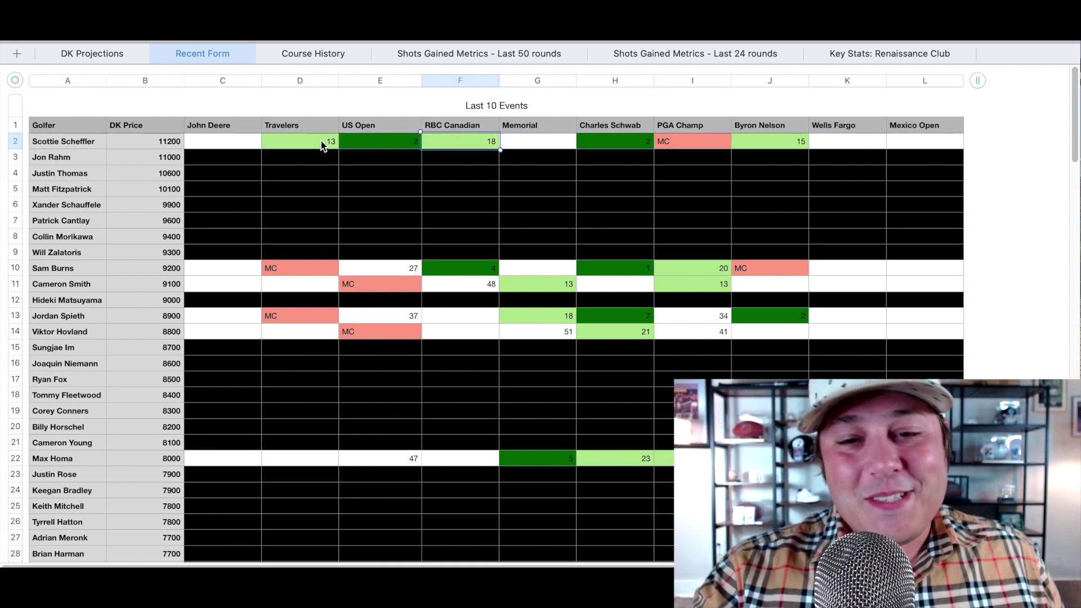
key(Right)
key(Right)
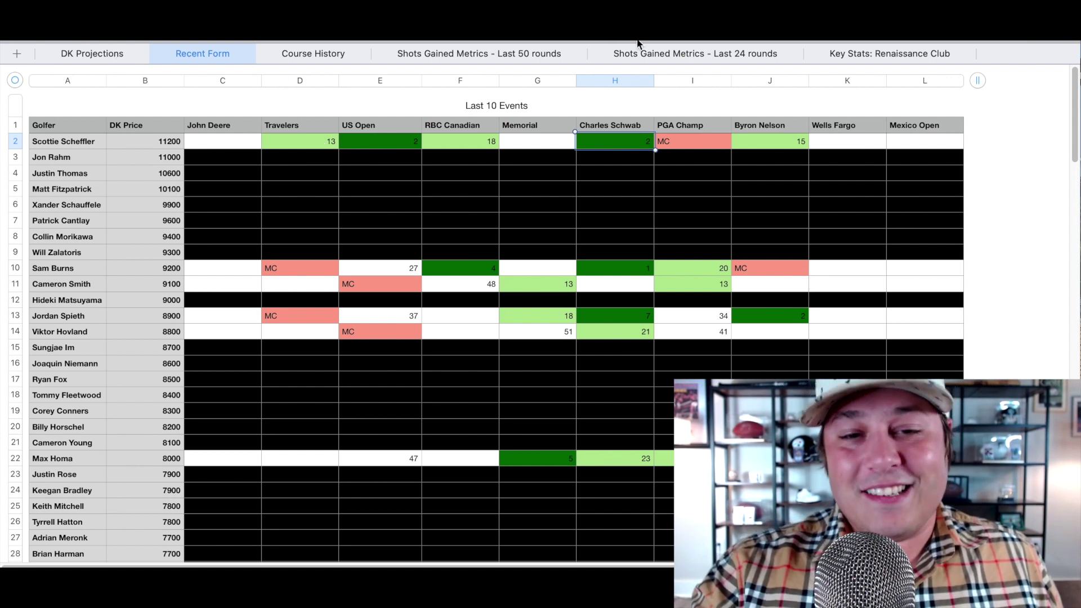
click(522, 58)
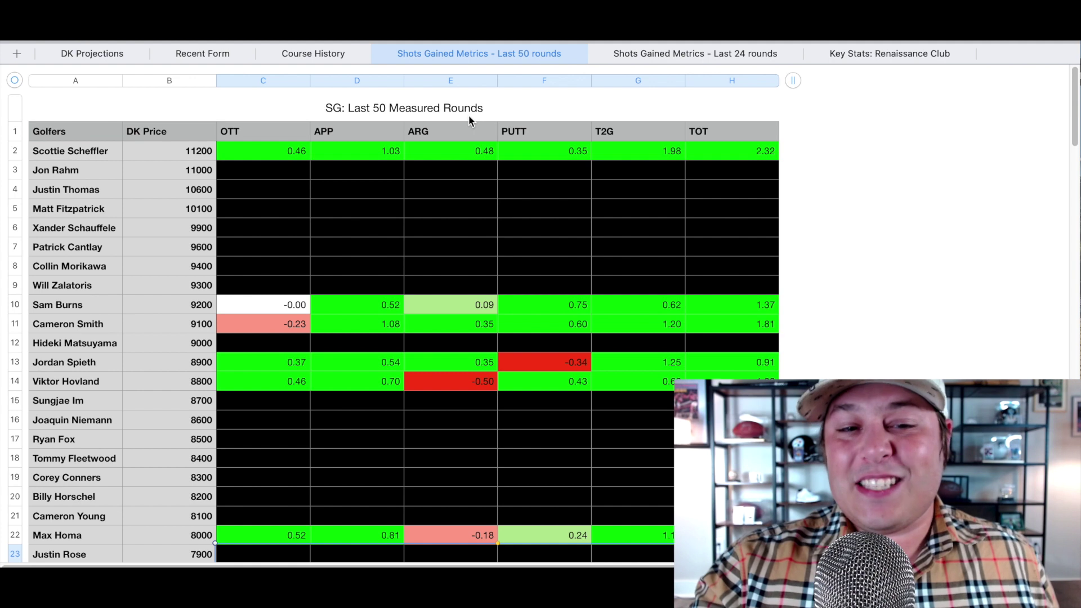
click(23, 152)
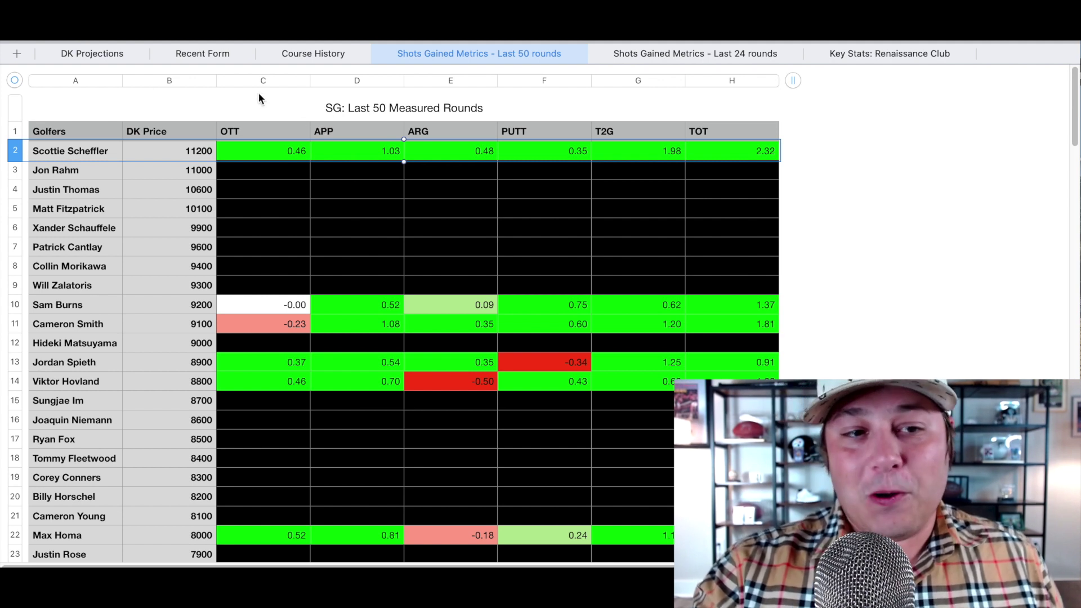
Step: Return to the DK Projections sheet and highlight Sam Burns's row to examine his projections
click(98, 56)
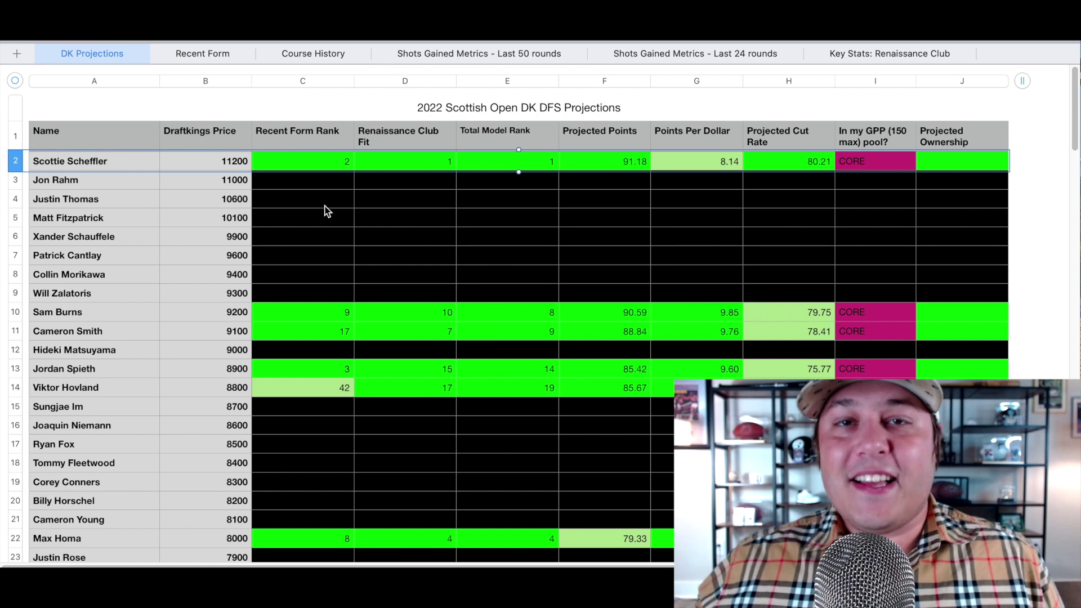
scroll(324, 211, down, 5)
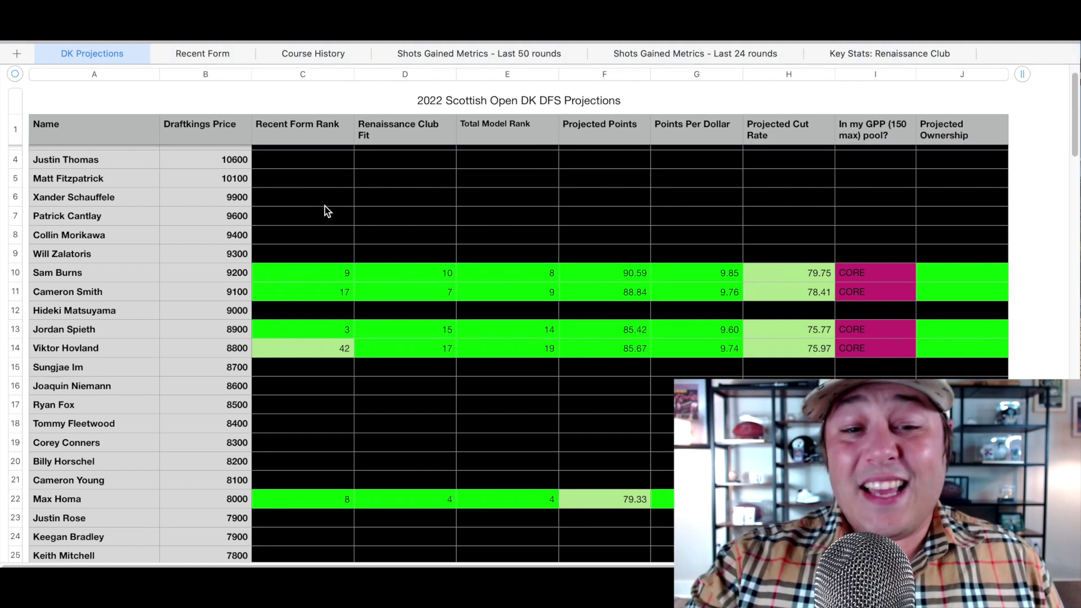
click(12, 222)
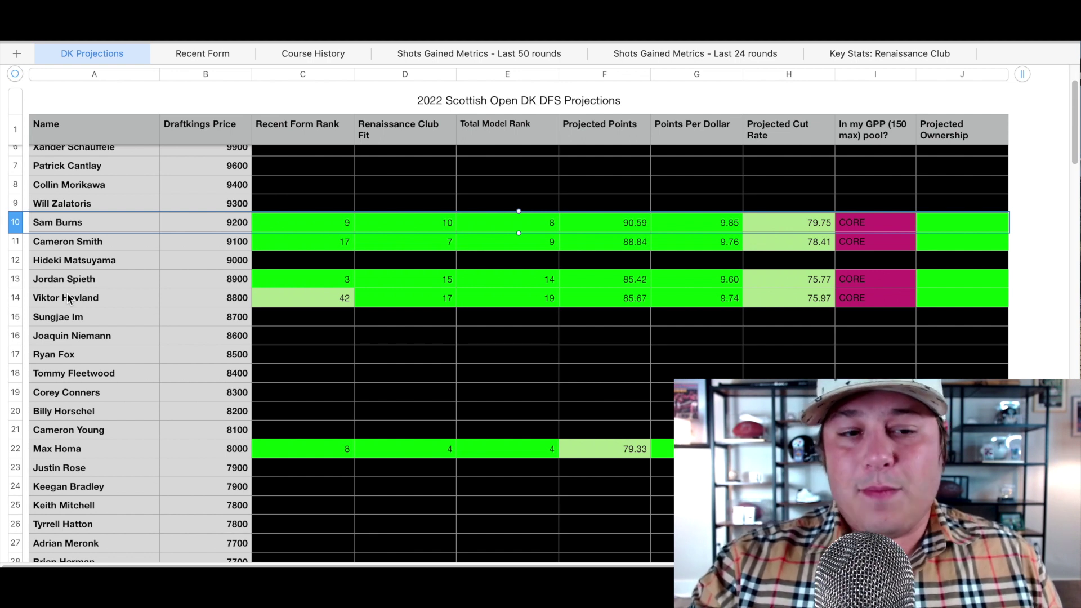
scroll(66, 293, down, 2)
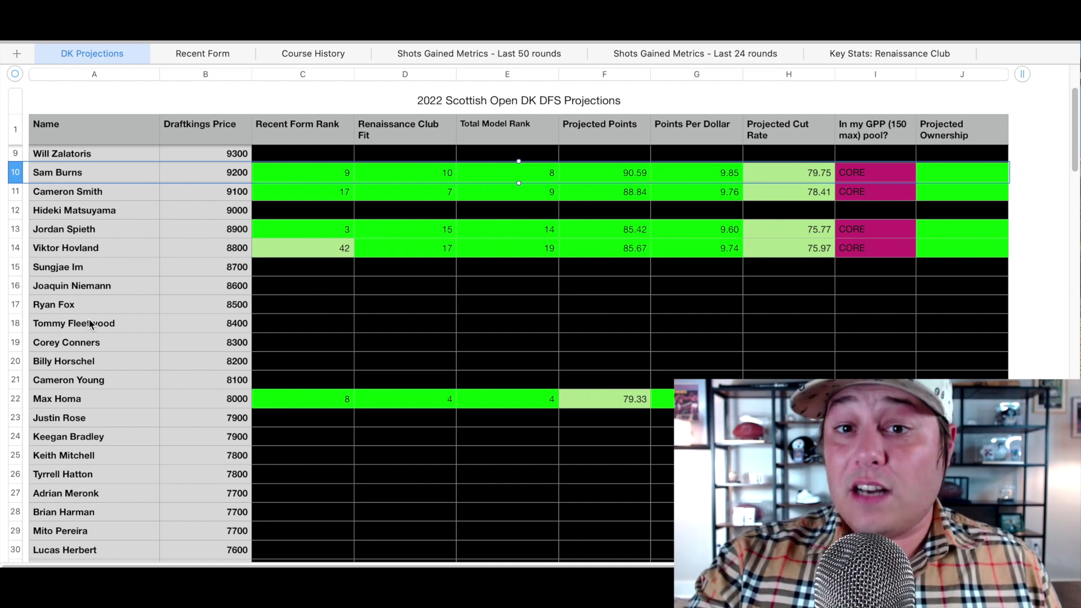
Step: Examine Sam Burns's shots gained metrics over the last 24 rounds, focusing on SG PUTT and SG ARG
click(688, 52)
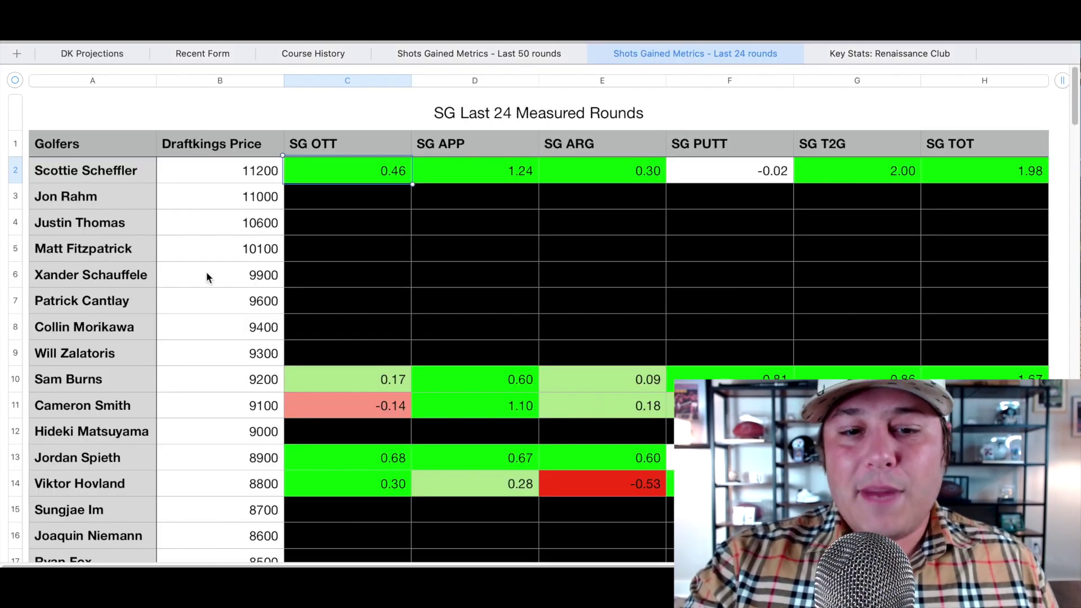
scroll(207, 276, down, 5)
click(18, 257)
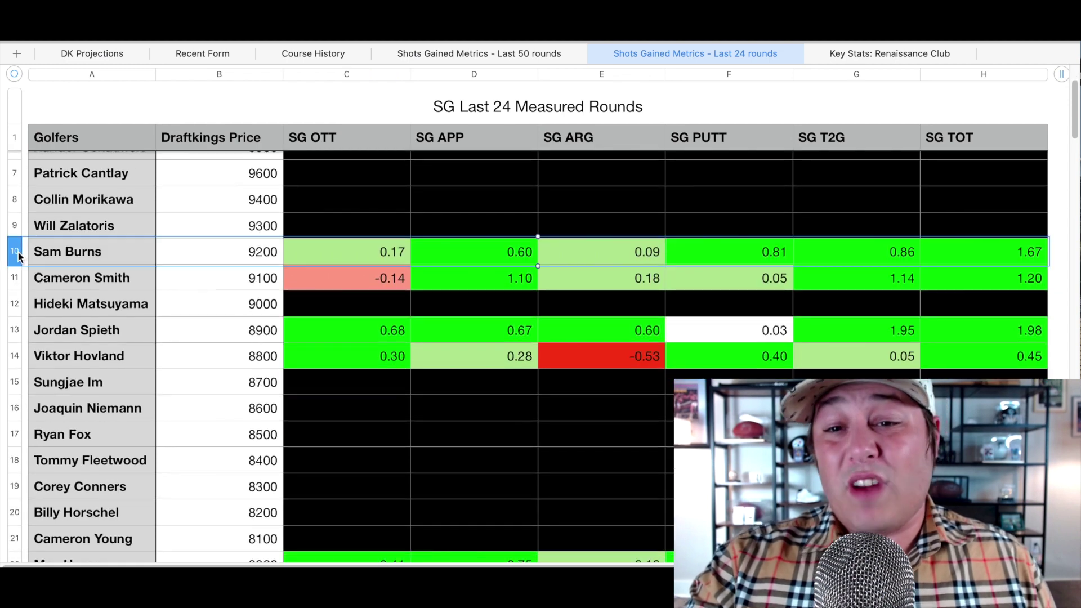
click(758, 253)
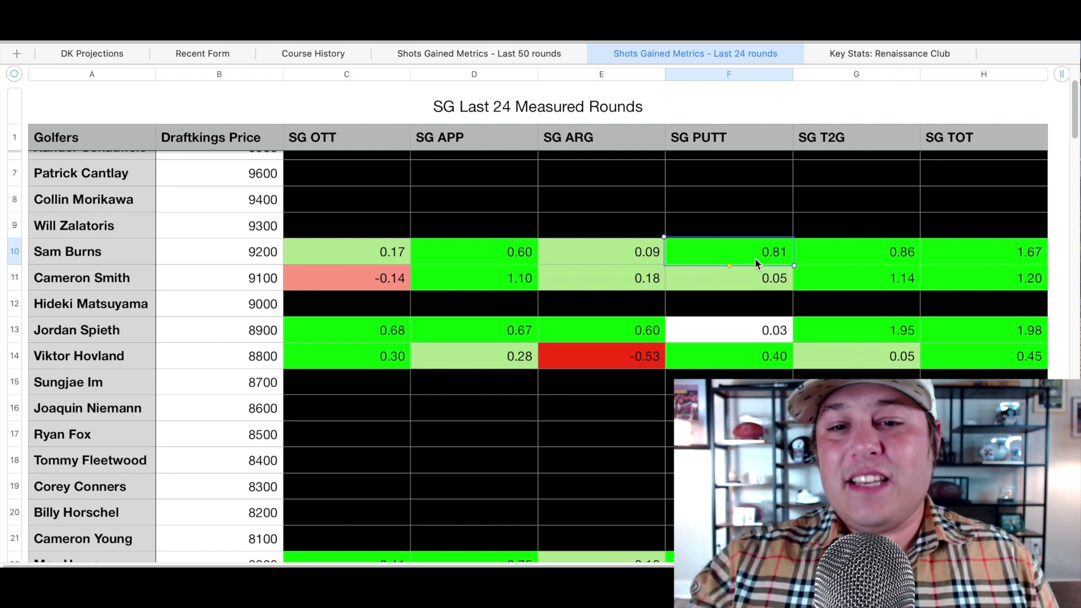
click(640, 258)
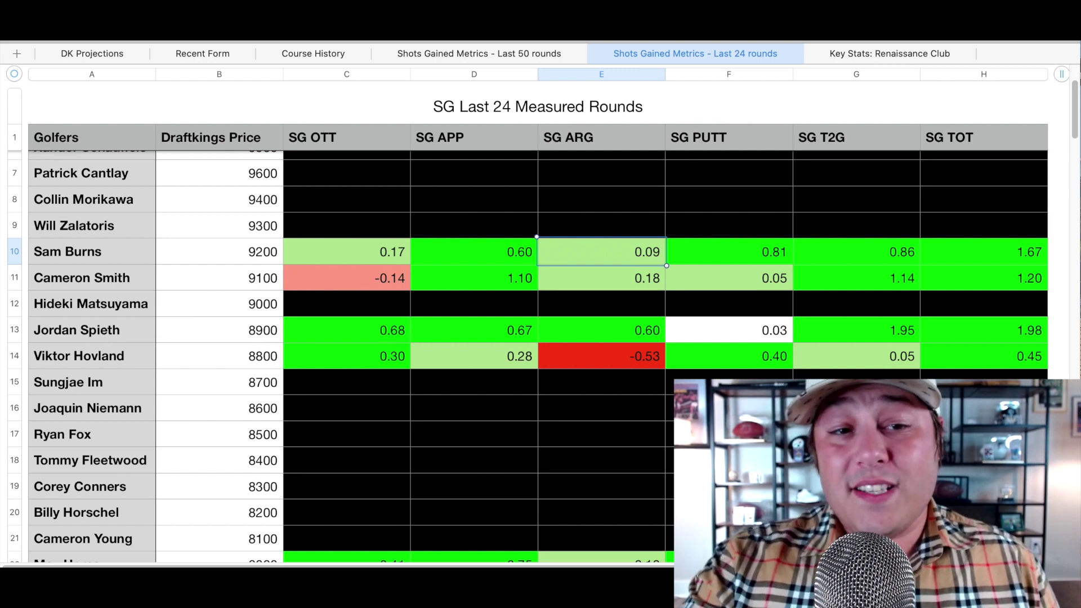
Step: Review Sam Burns's recent form event by event, from the US Open through the Byron Nelson
click(205, 56)
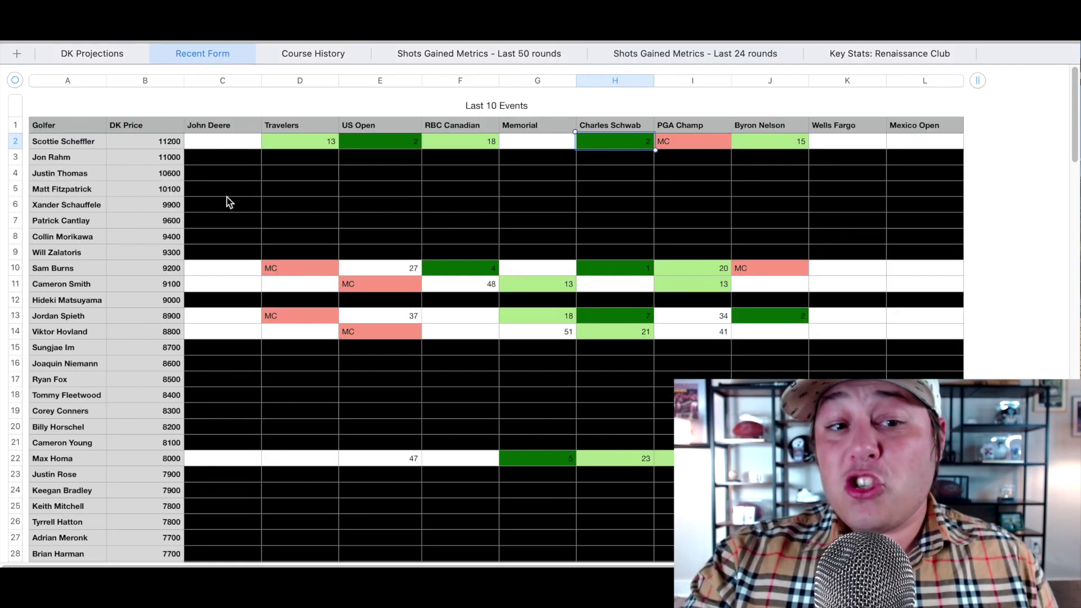
click(19, 270)
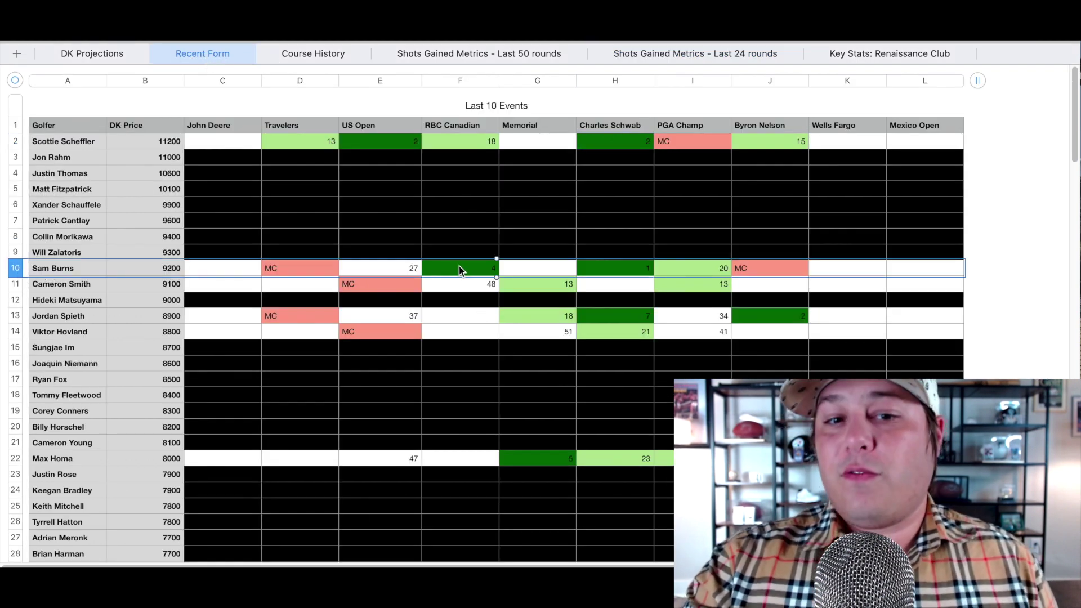
click(415, 269)
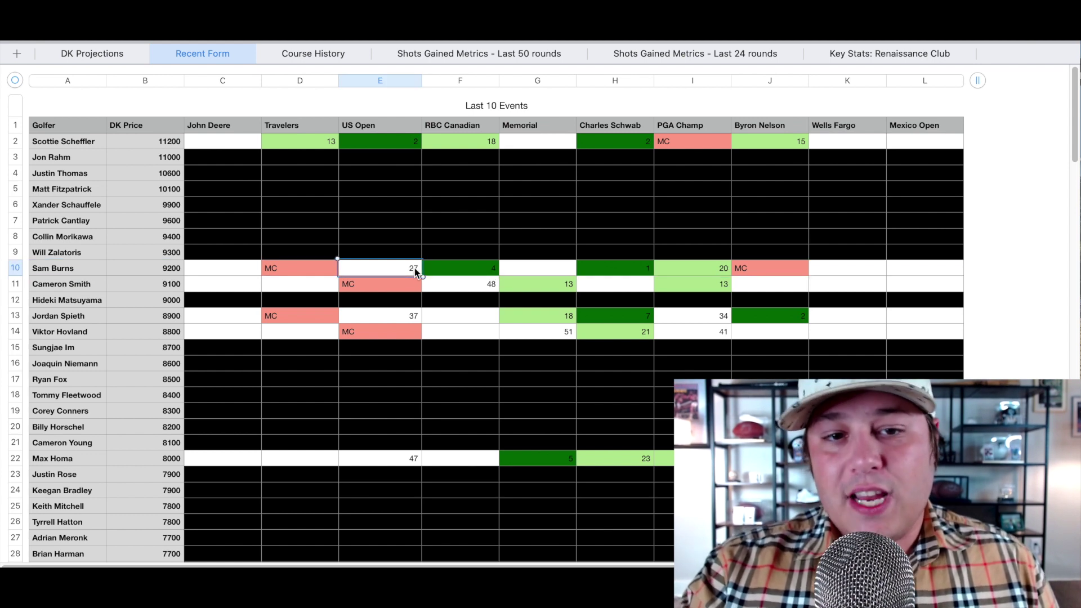
key(Right)
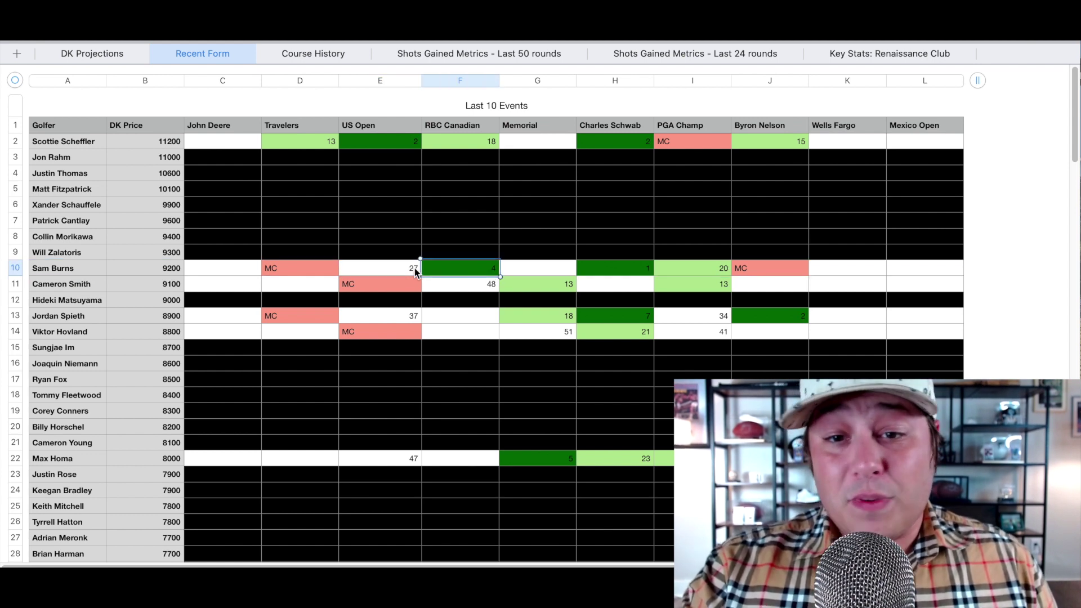
key(Right)
key(Right)
key(Right)
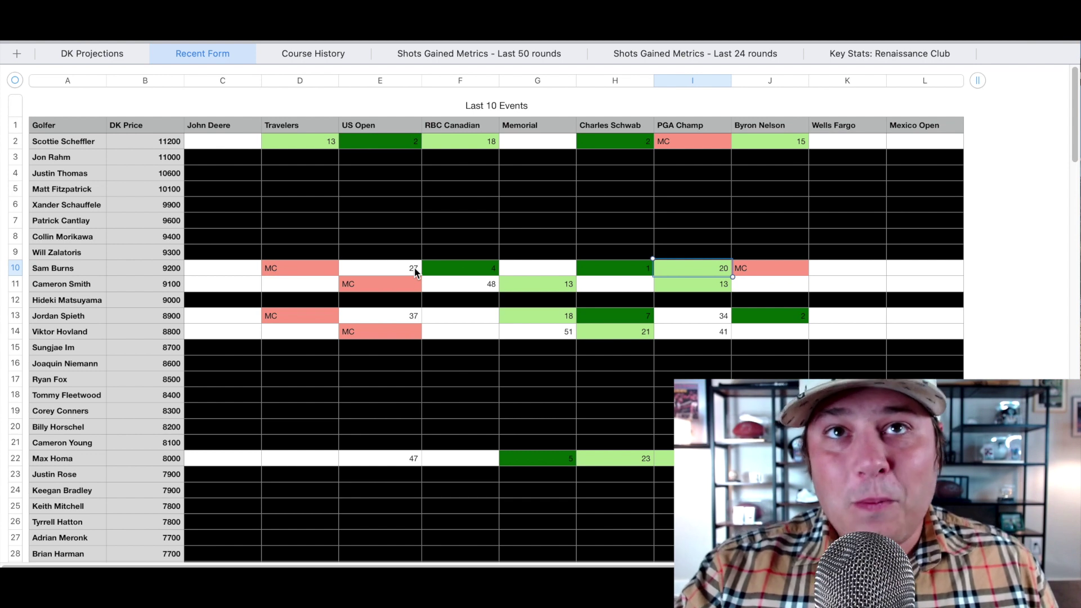
key(Left)
key(Left)
key(Right)
key(Right)
key(Right)
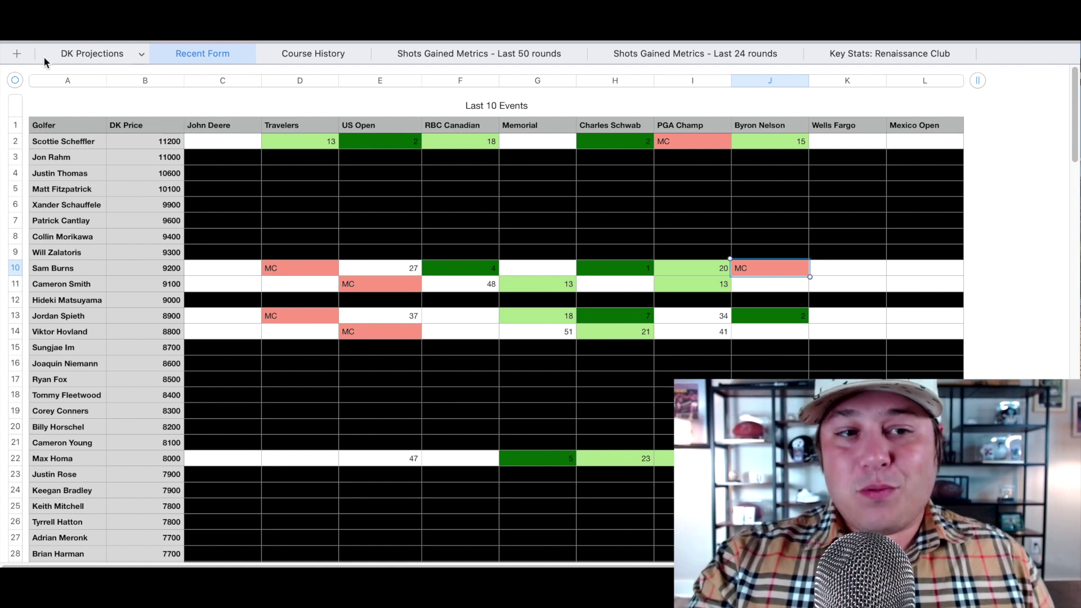
Step: Revisit Sam Burns's DK projections and highlight his row in the last 50 rounds shots gained metrics
click(77, 54)
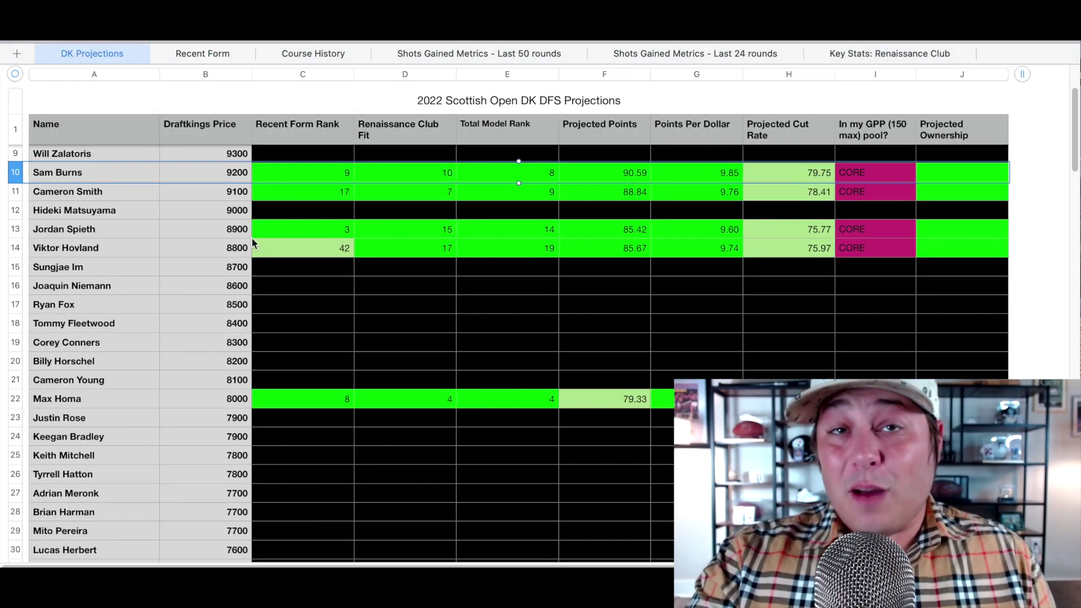
scroll(376, 294, down, 1)
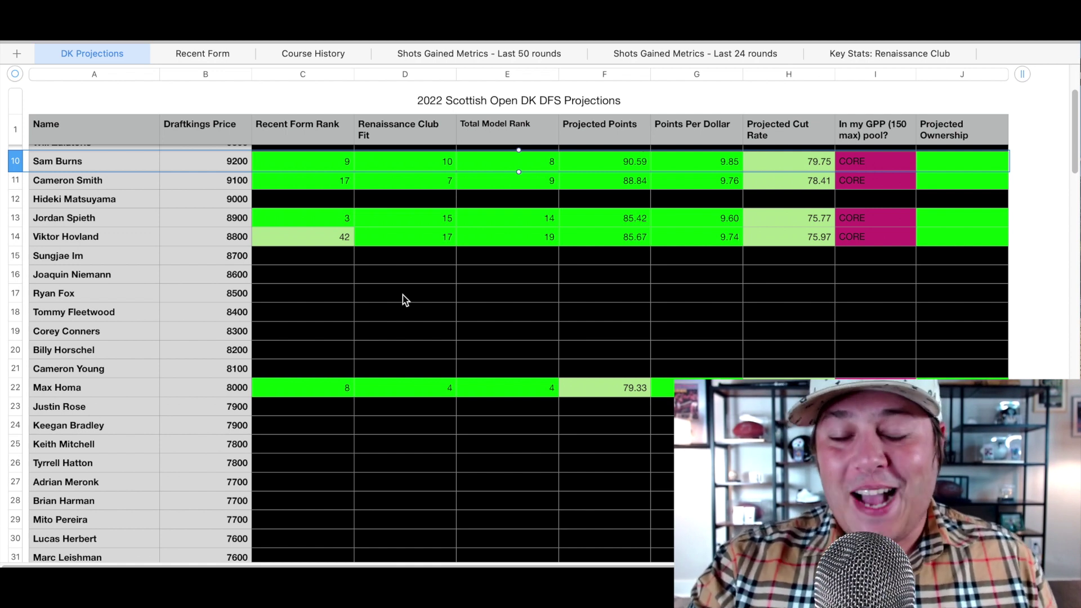
click(534, 55)
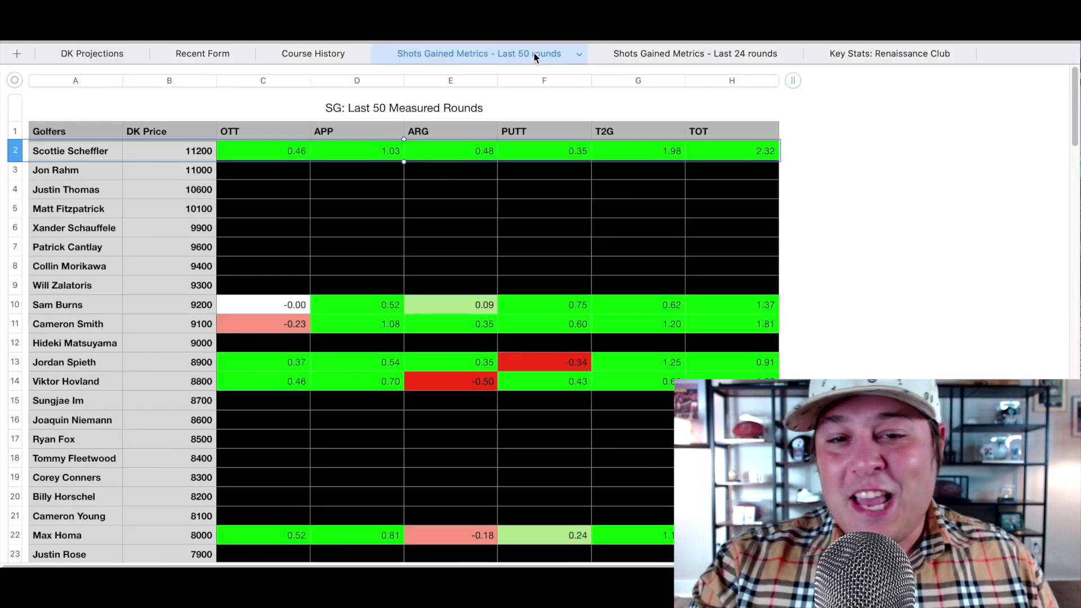
click(15, 304)
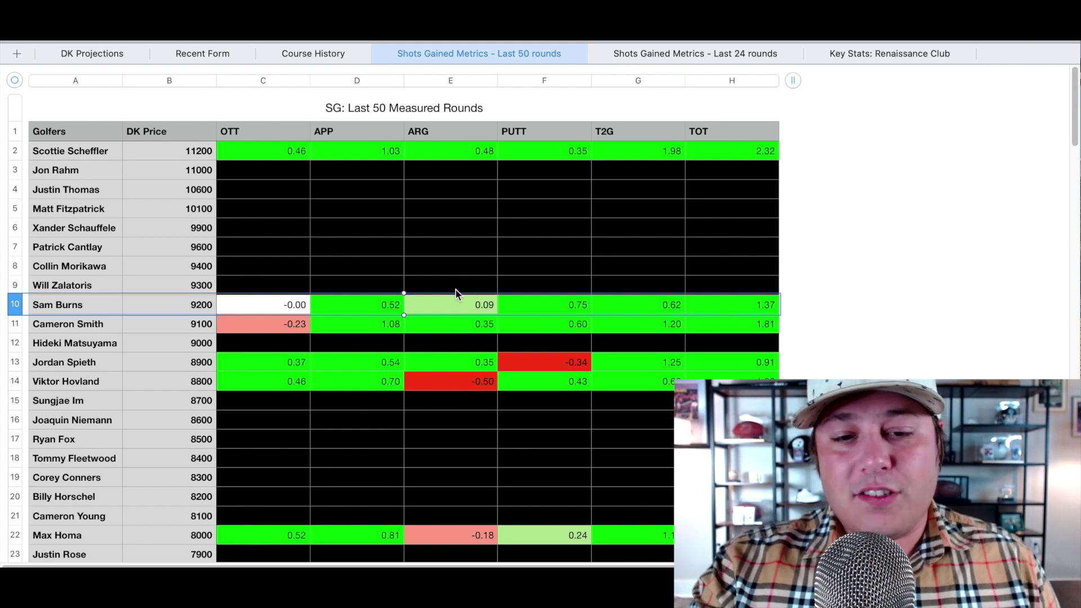
Step: Examine Sam Burns's APP, ARG and PUTT figures in the last 50 rounds shots gained metrics
click(384, 307)
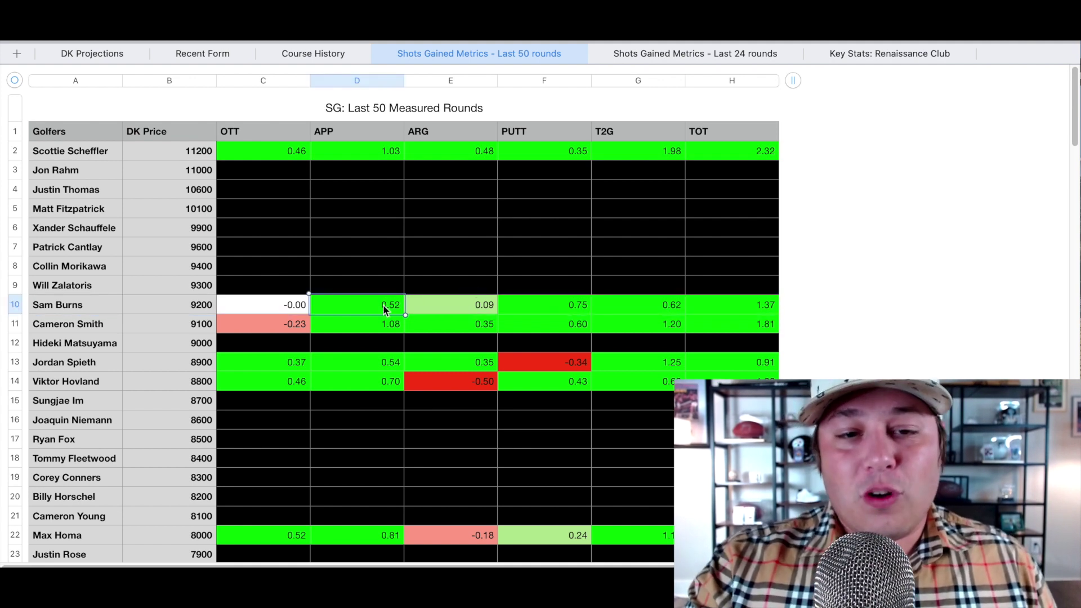
key(Right)
key(Right)
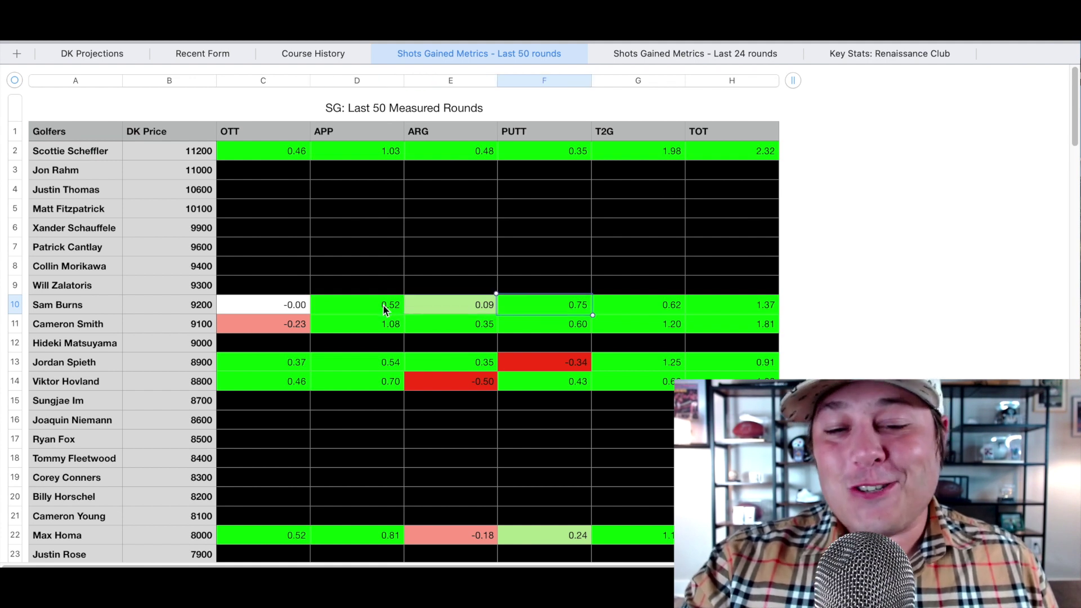
Step: Highlight Cameron Smith's row in the DK projections and in the last 24 rounds shots gained metrics, focusing on his SG PUTT
click(105, 52)
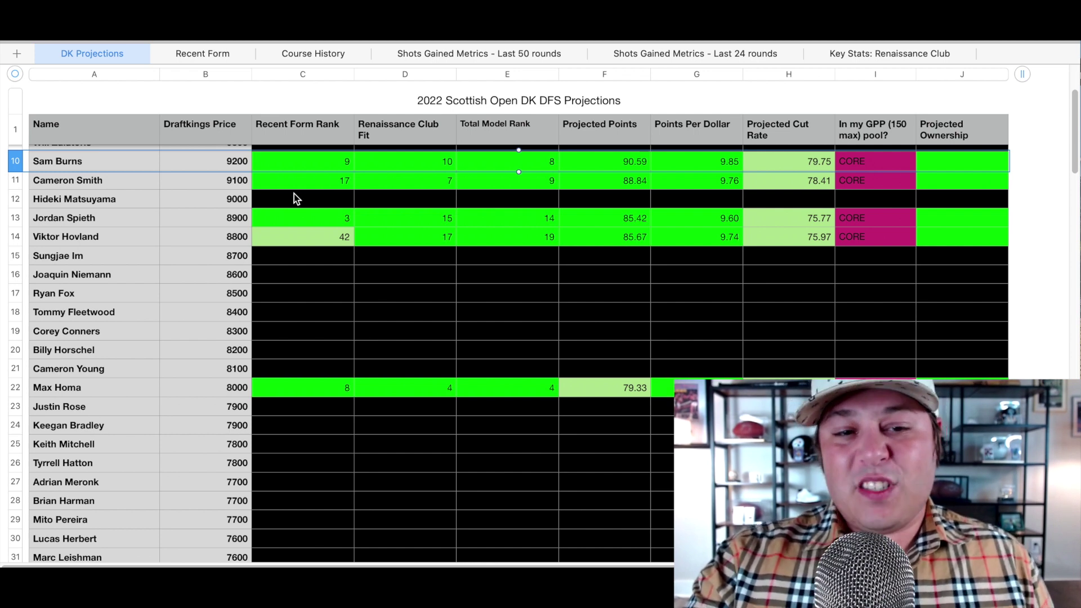
key(Down)
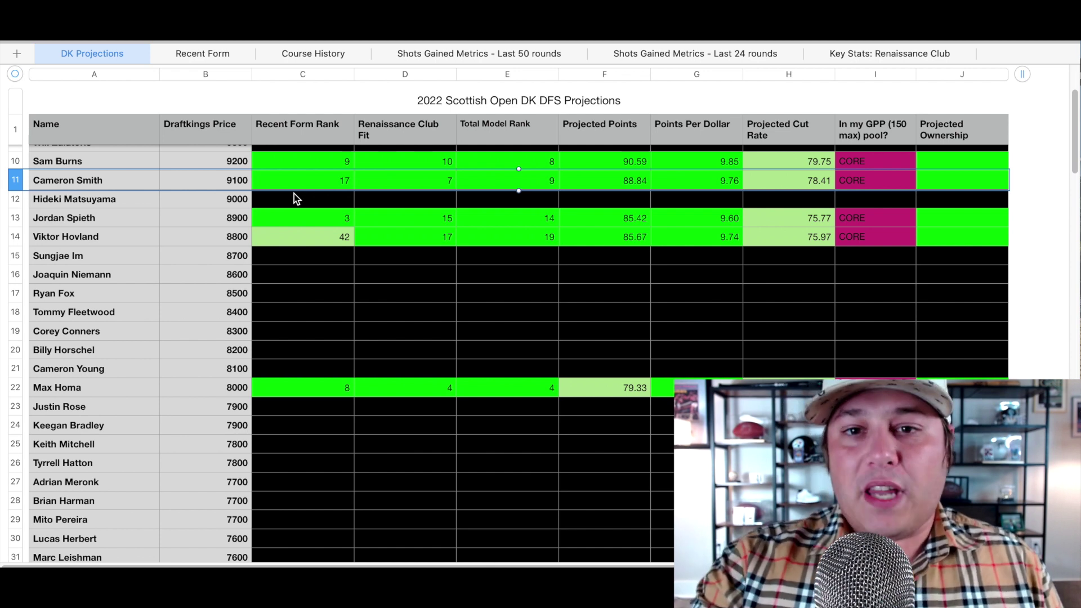
click(685, 53)
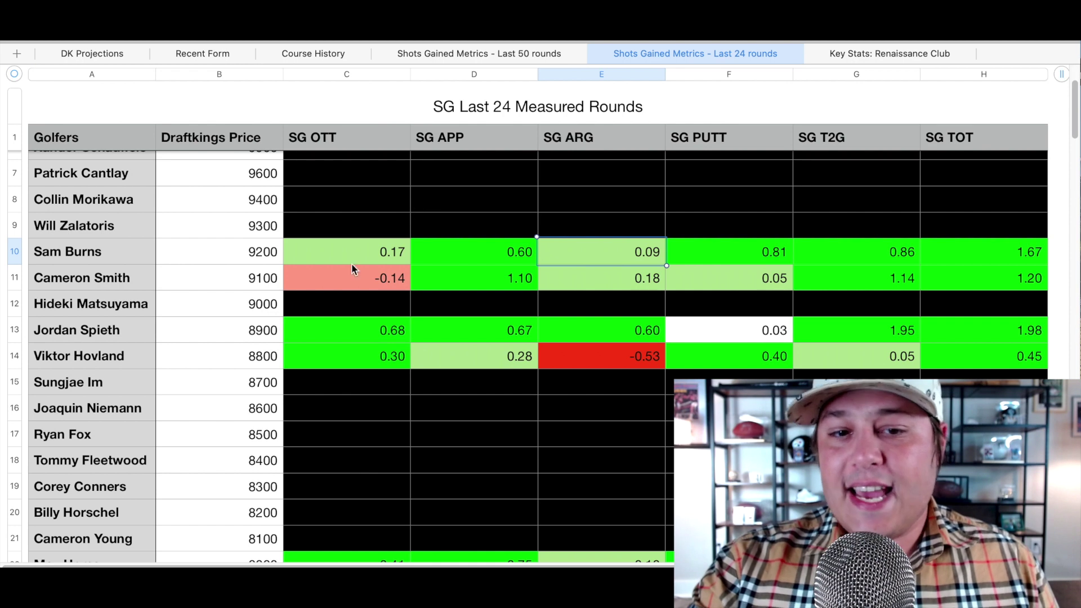
scroll(352, 269, down, 3)
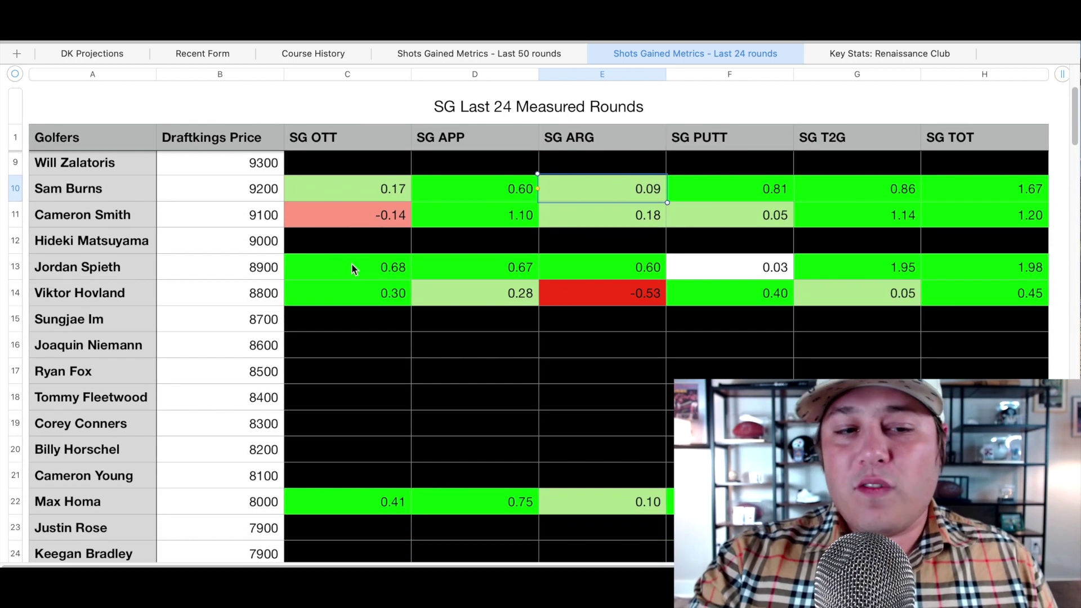
click(10, 215)
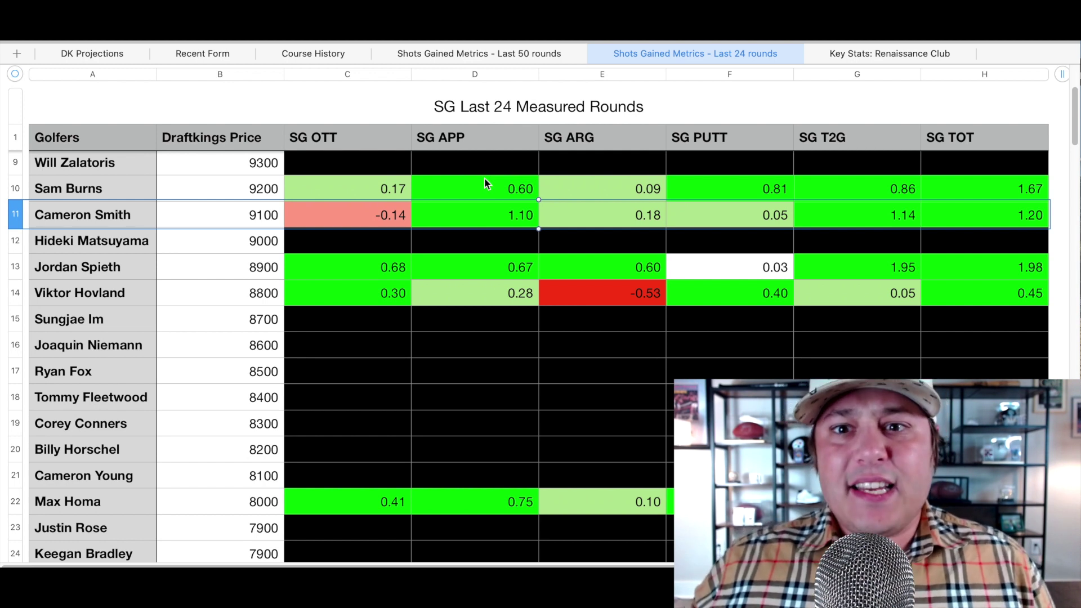
click(740, 211)
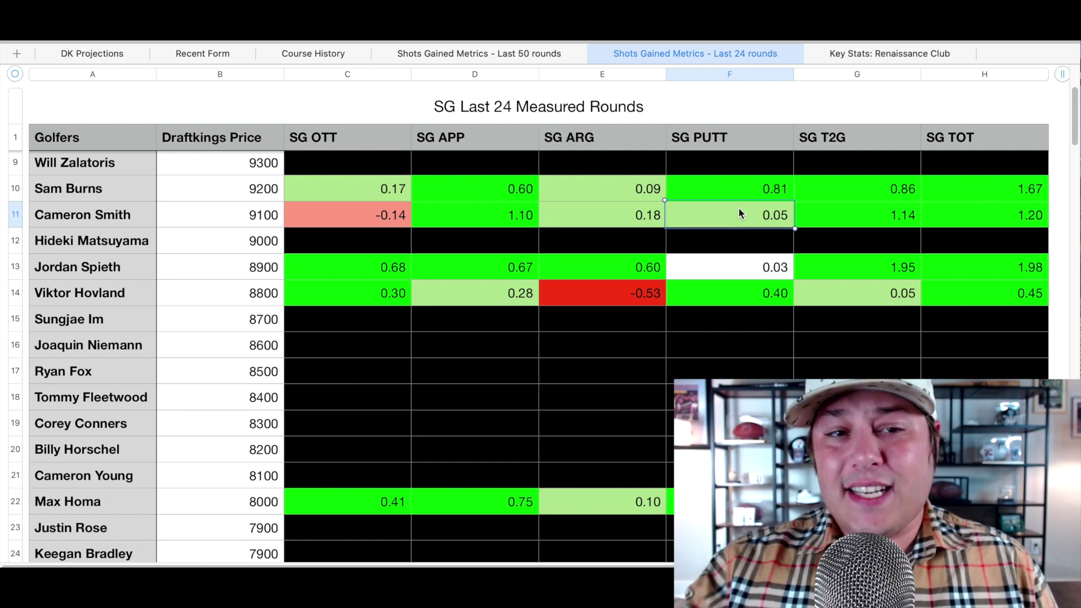
Step: Review Cameron Smith's recent form event by event, from the US Open through the PGA Champ, and highlight his row
click(202, 53)
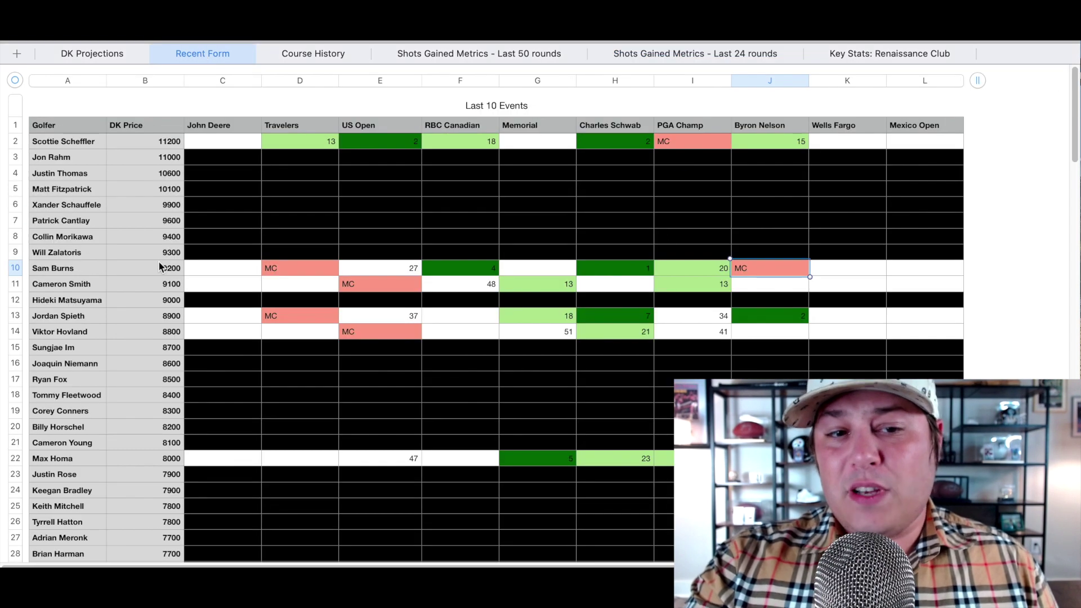
click(24, 268)
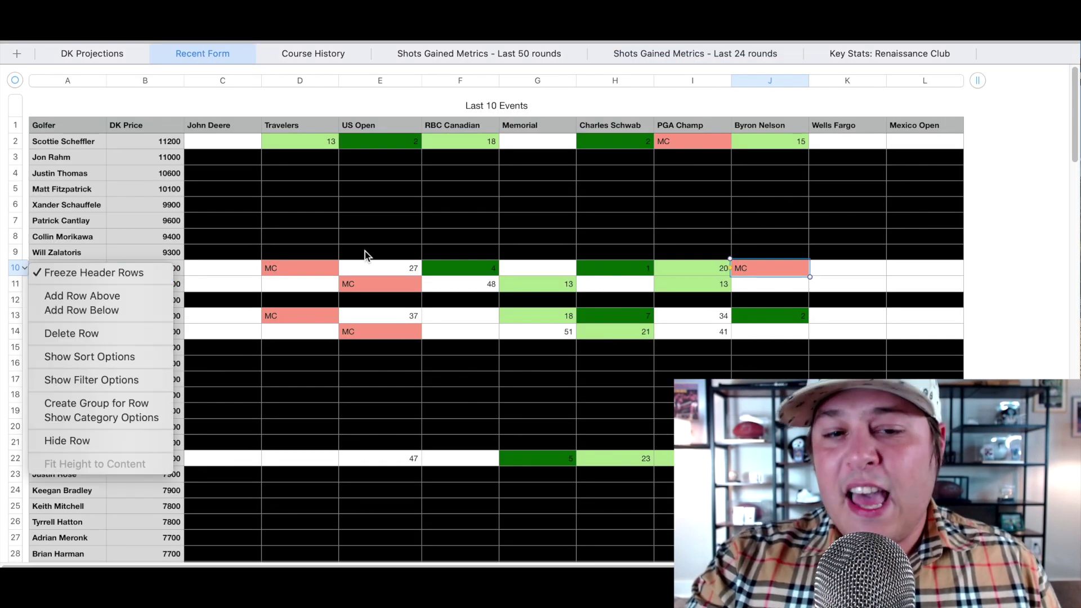
click(366, 255)
click(394, 283)
click(489, 289)
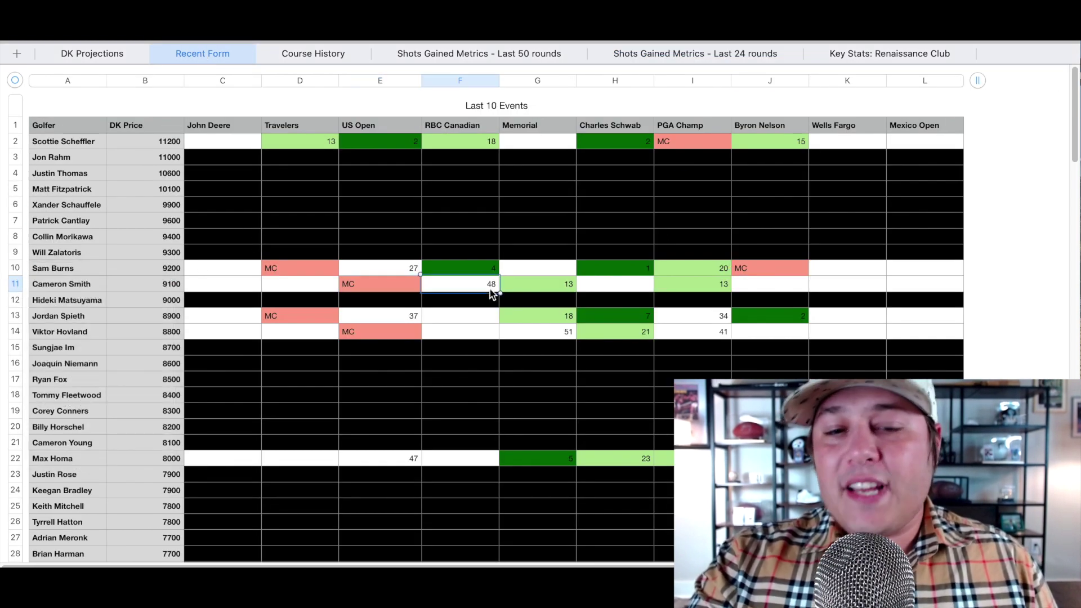
key(Right)
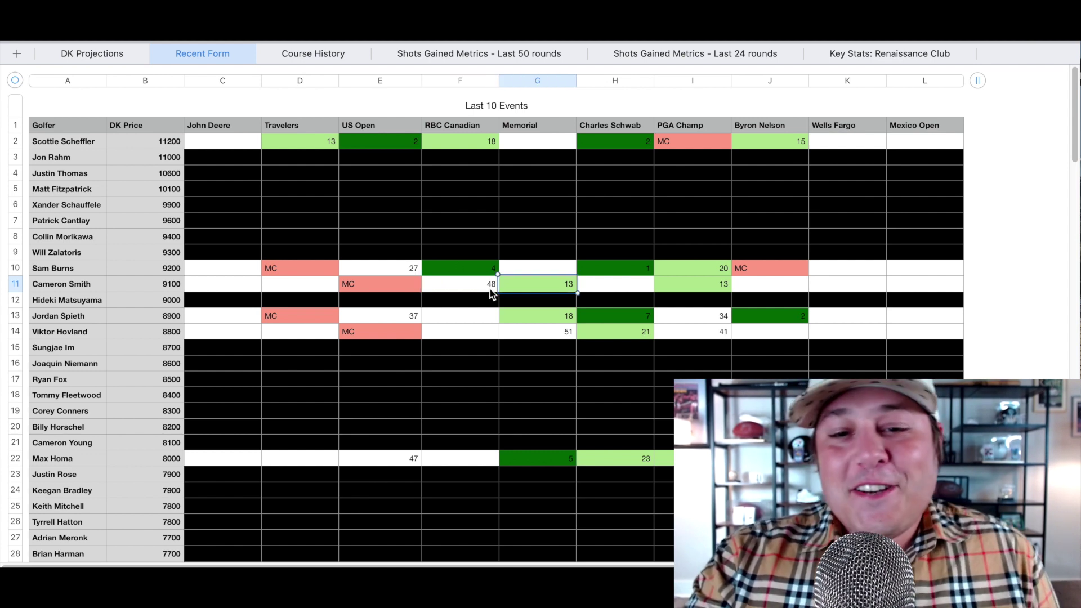
key(Right)
key(Right)
key(Left)
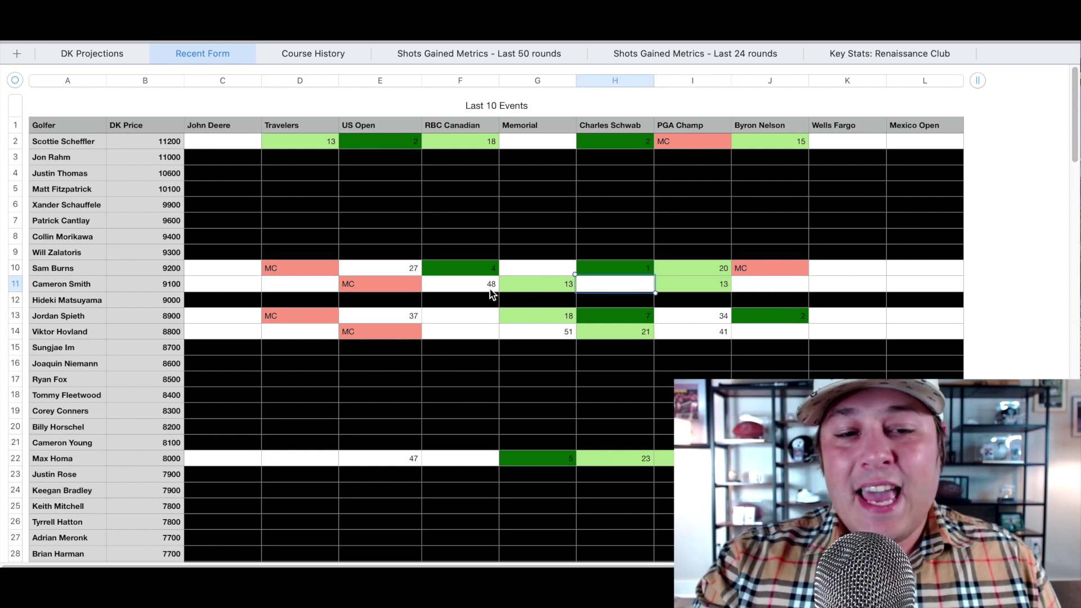
key(Left)
click(17, 285)
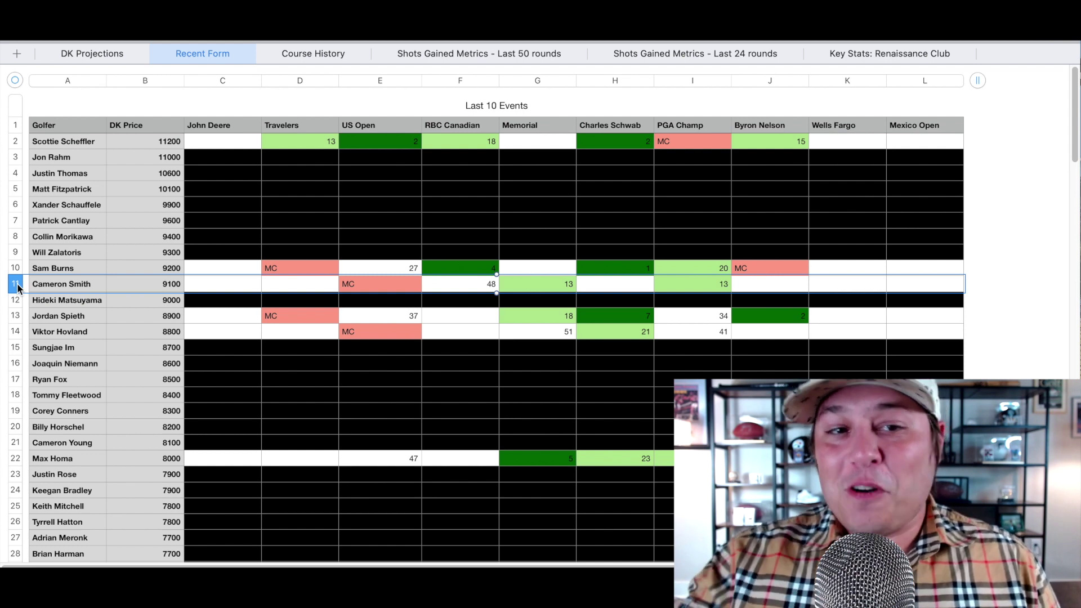
Step: Compare Cameron Smith's Total Model Rank with Sam Burns's on the DK Projections sheet
click(103, 54)
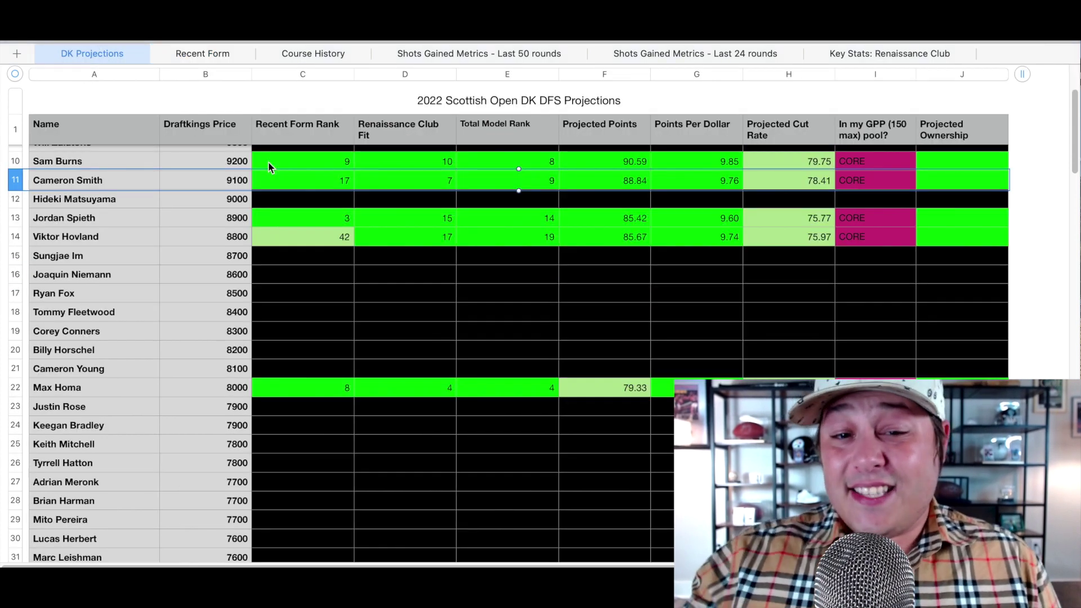
click(514, 187)
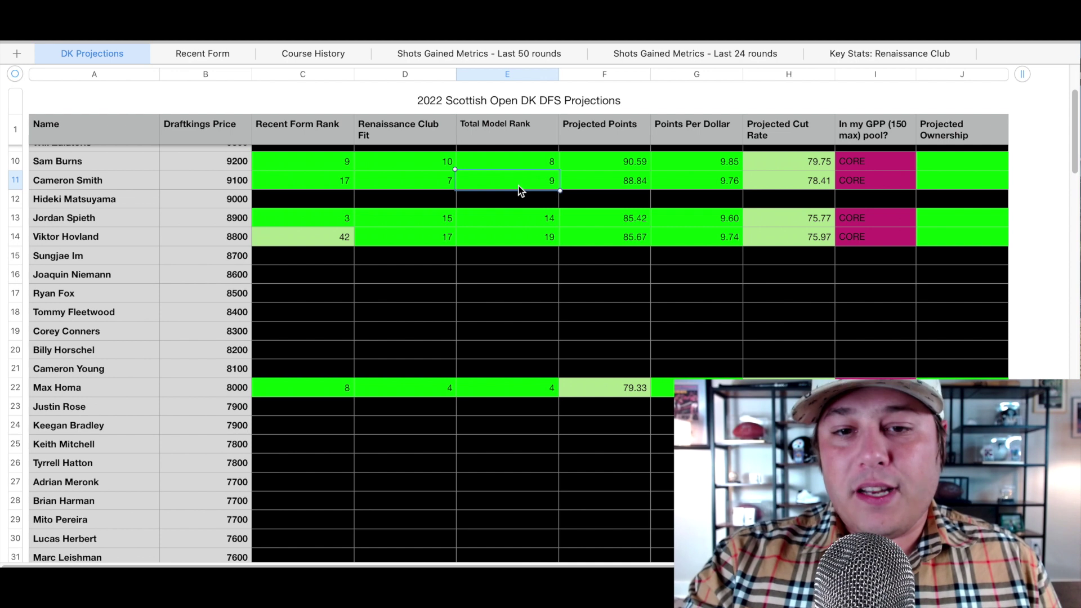
key(Up)
key(Down)
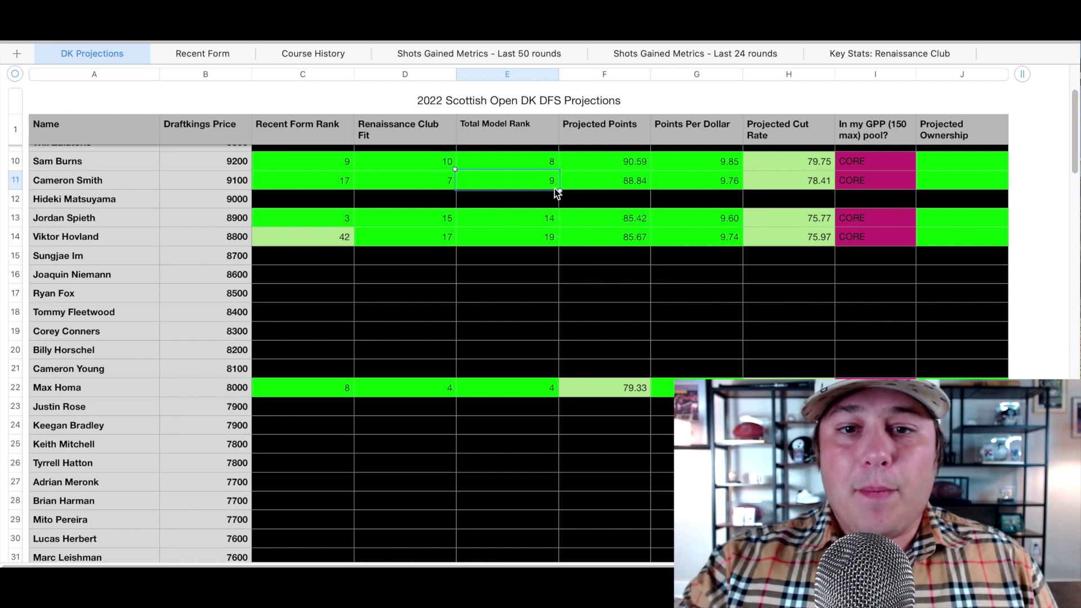
Step: Look over the higher-priced golfers in the DK projections, from Patrick Cantlay down, and highlight Sam Burns's row
scroll(556, 192, up, 5)
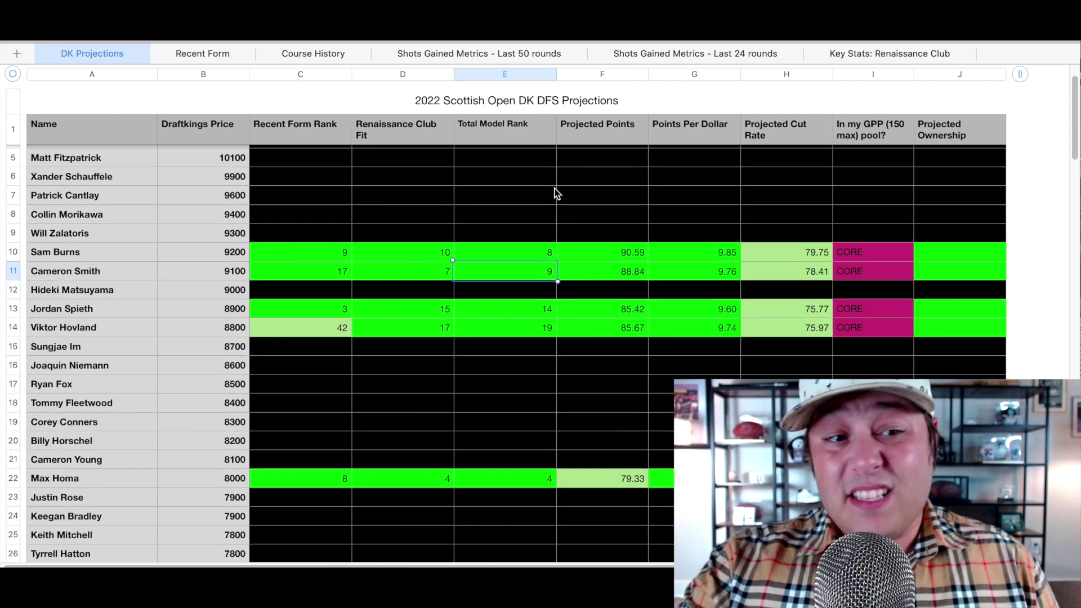
click(61, 198)
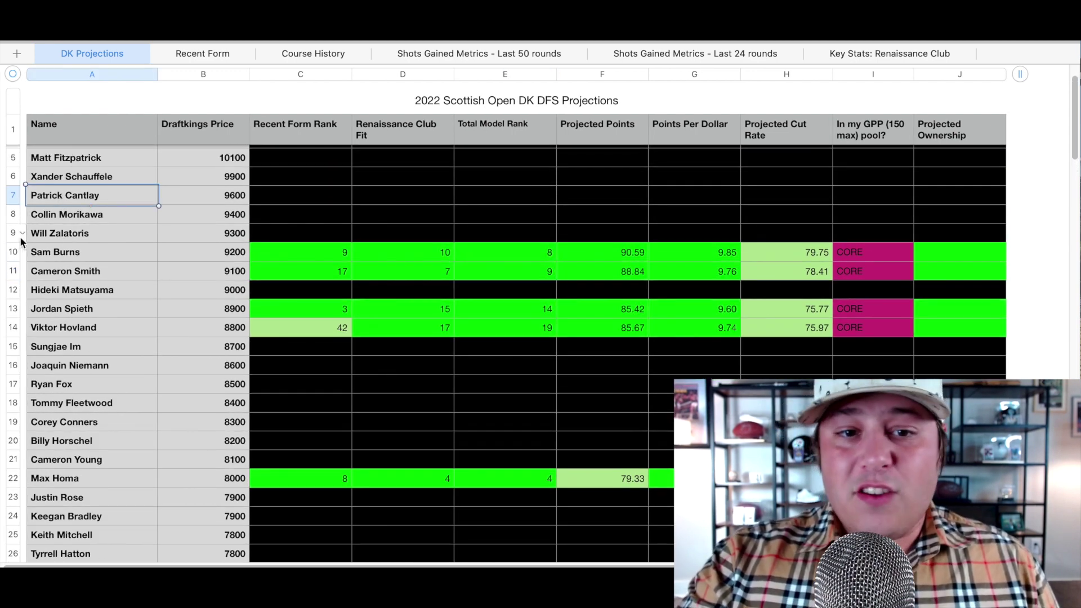
click(13, 253)
scroll(357, 244, down, 5)
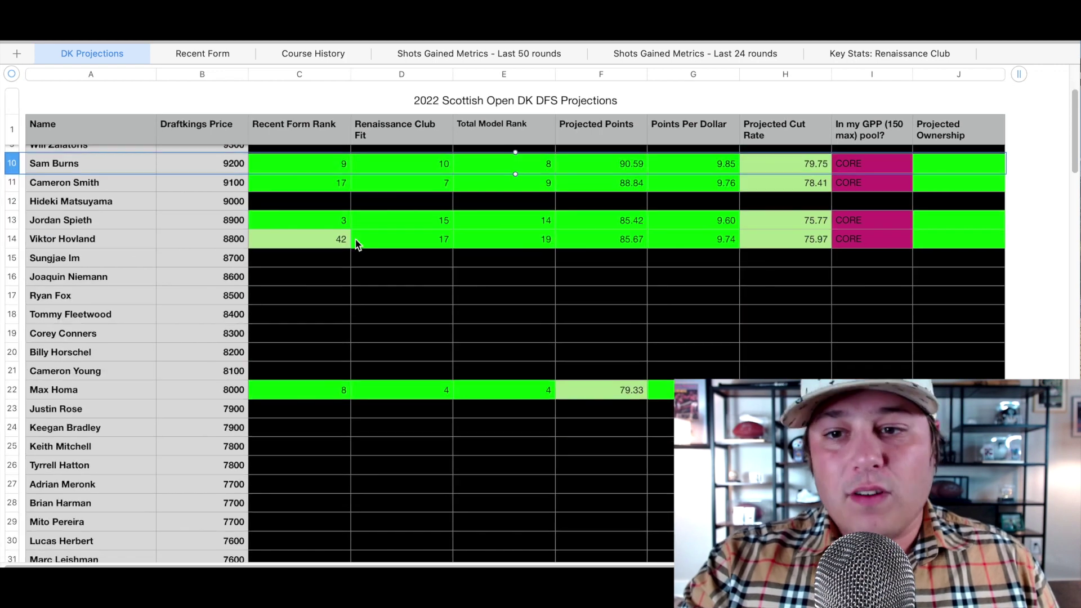
scroll(356, 243, down, 1)
scroll(356, 239, up, 1)
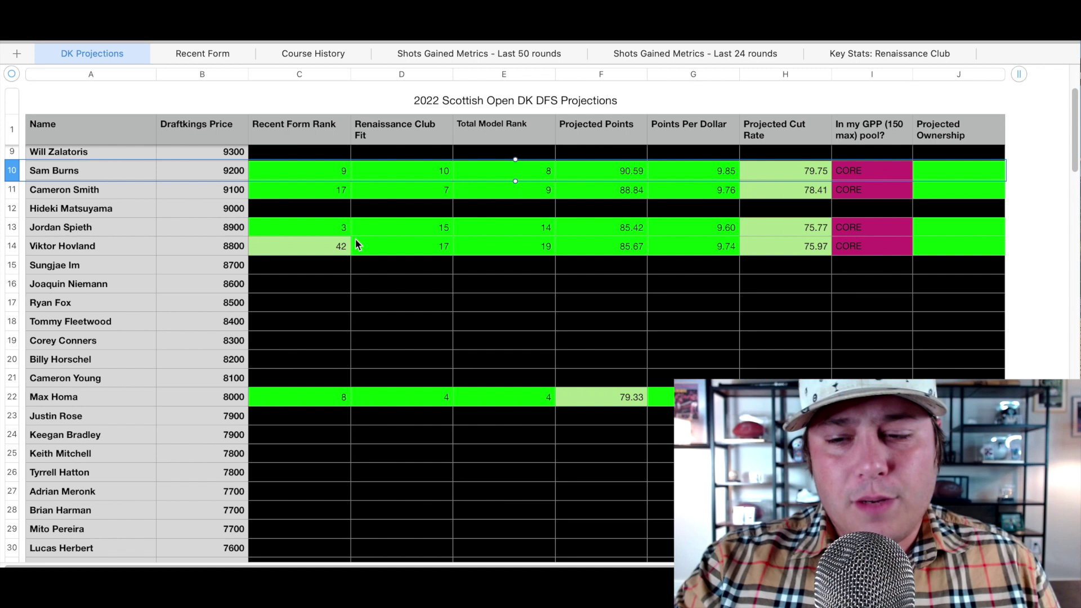
Step: Highlight Jordan Spieth's row in the DK projections to examine his ranks, projected points and cut rate
key(Down)
key(Down)
key(Down)
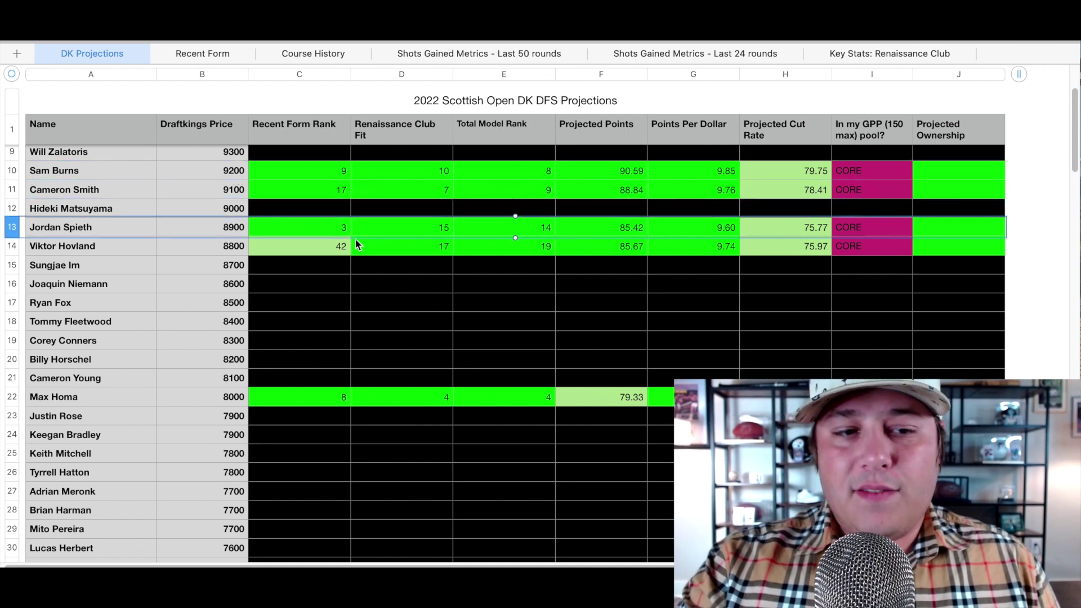
scroll(356, 239, down, 3)
scroll(356, 239, down, 2)
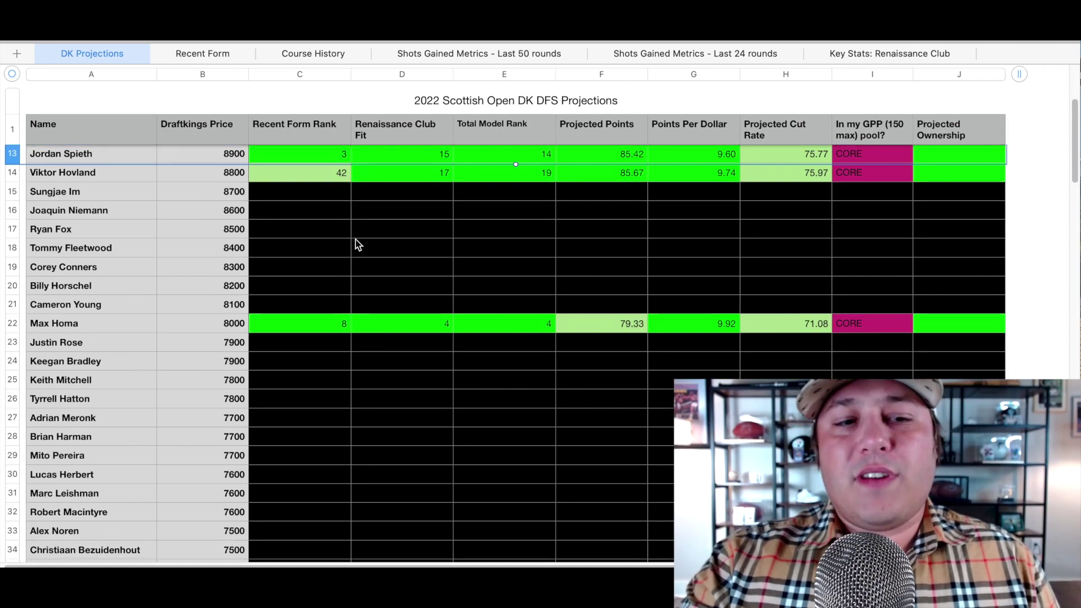
scroll(356, 239, up, 1)
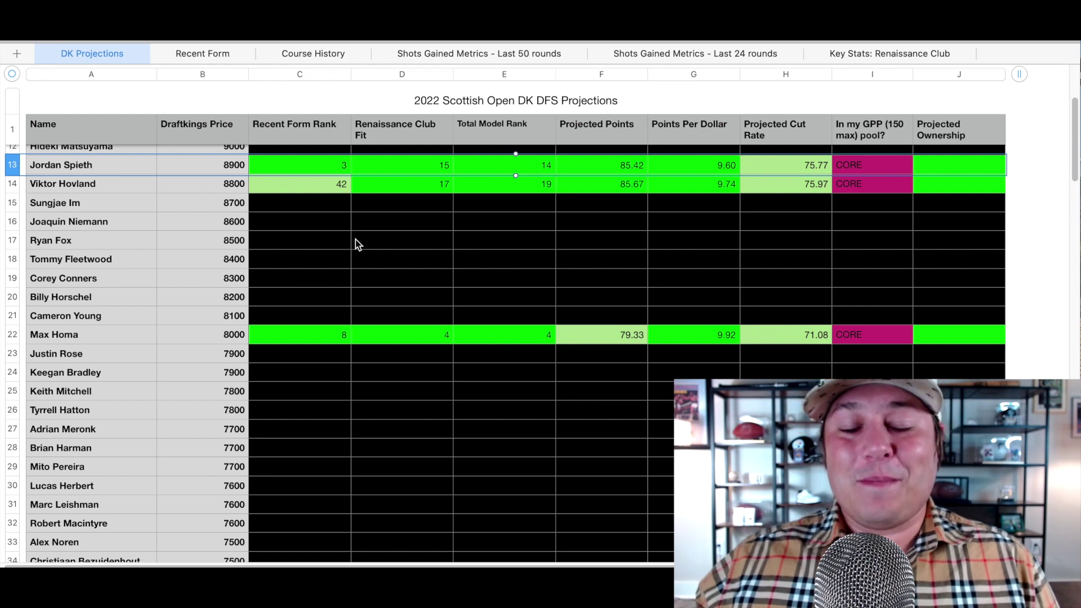
Step: Examine Jordan Spieth's shots gained metrics over the last 24 rounds, focusing on SG PUTT
click(669, 56)
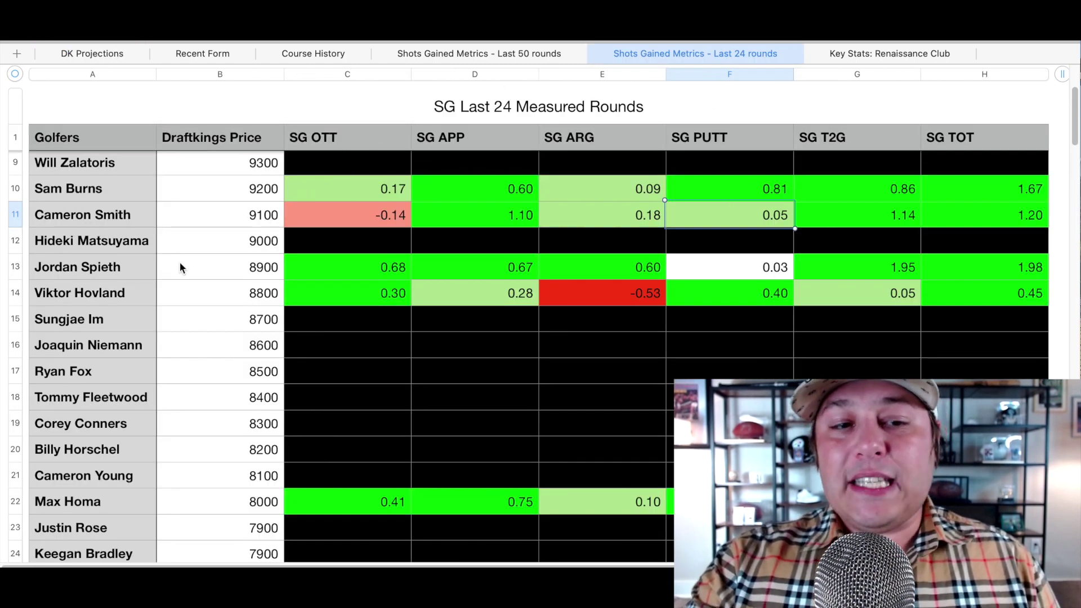
click(8, 268)
scroll(338, 239, down, 3)
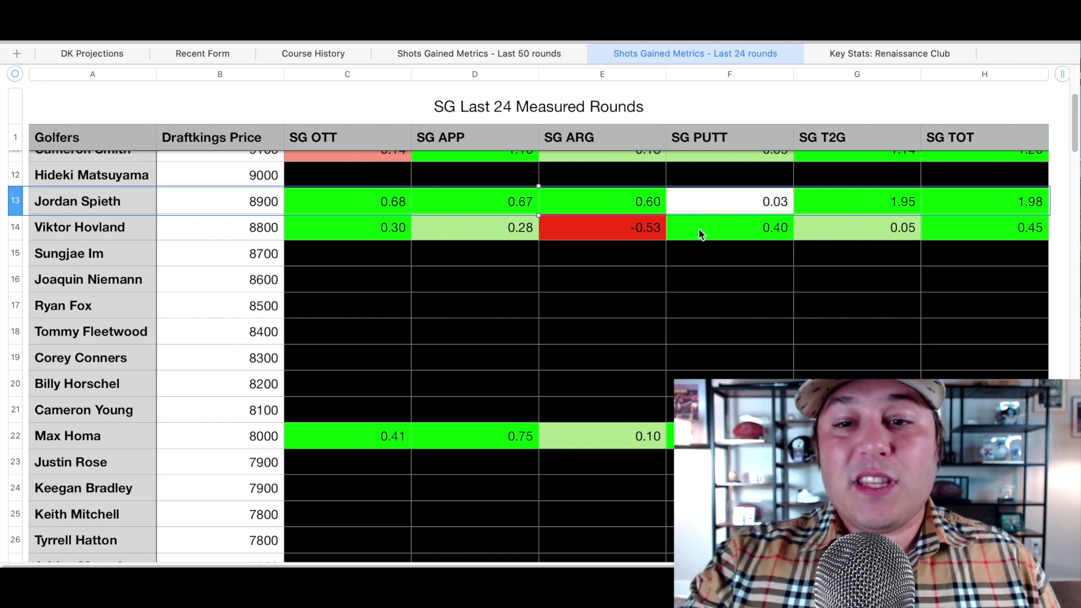
click(724, 206)
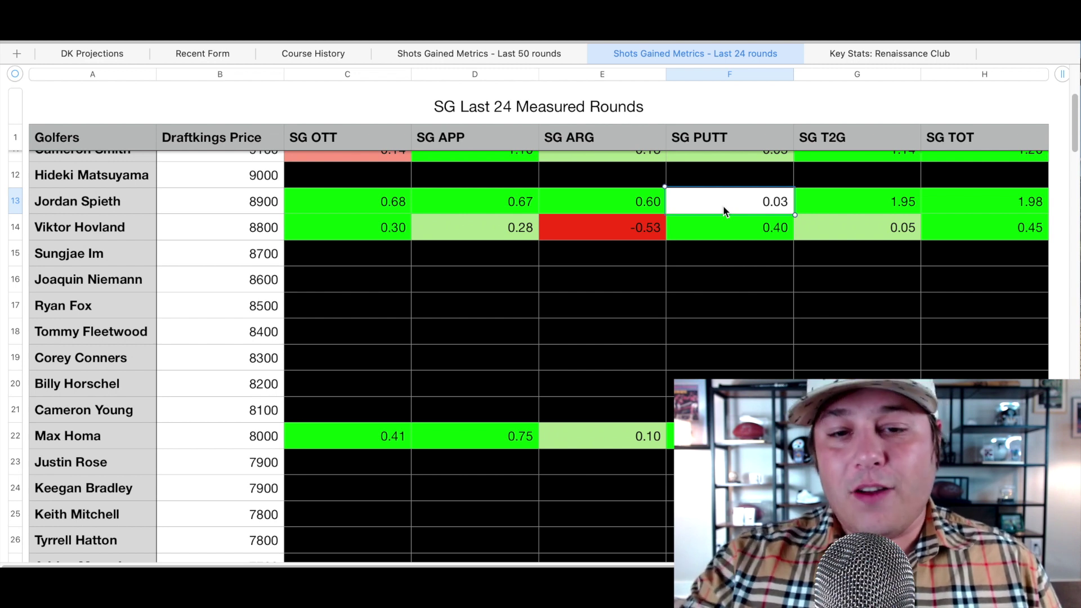
scroll(643, 200, up, 1)
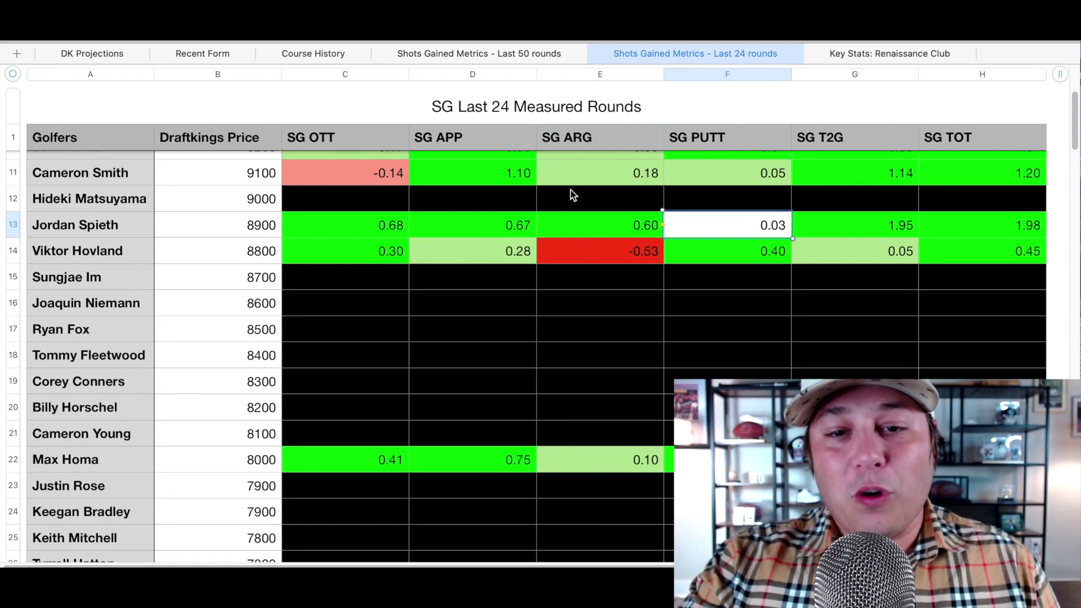
Step: Check Cameron Smith's SG APP and Jordan Spieth's SG OTT over the last 24 rounds, and highlight Spieth's whole row again
click(503, 173)
click(387, 225)
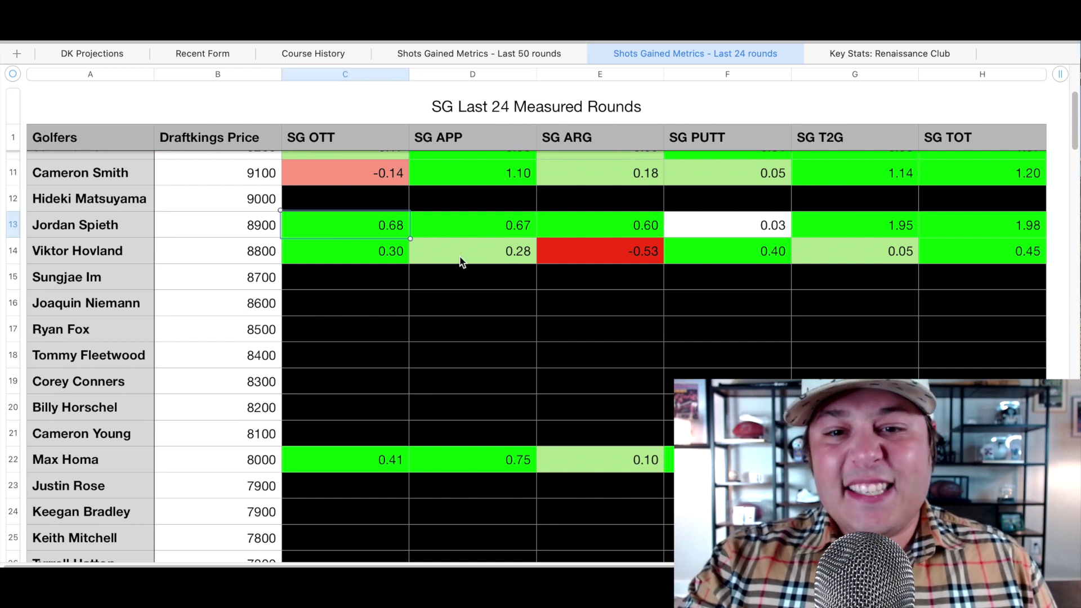
scroll(482, 262, down, 1)
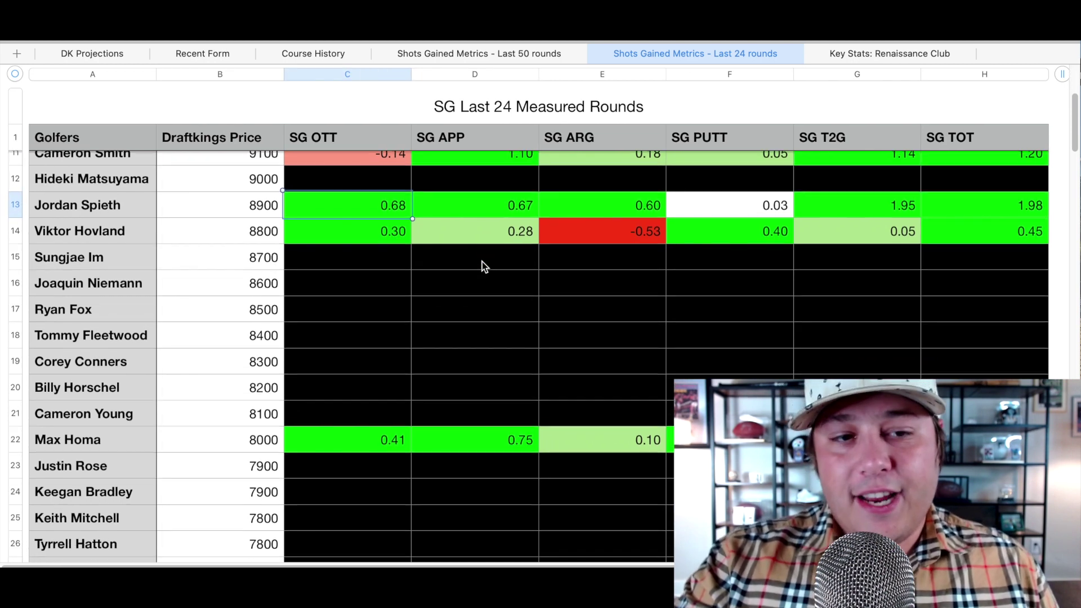
click(8, 203)
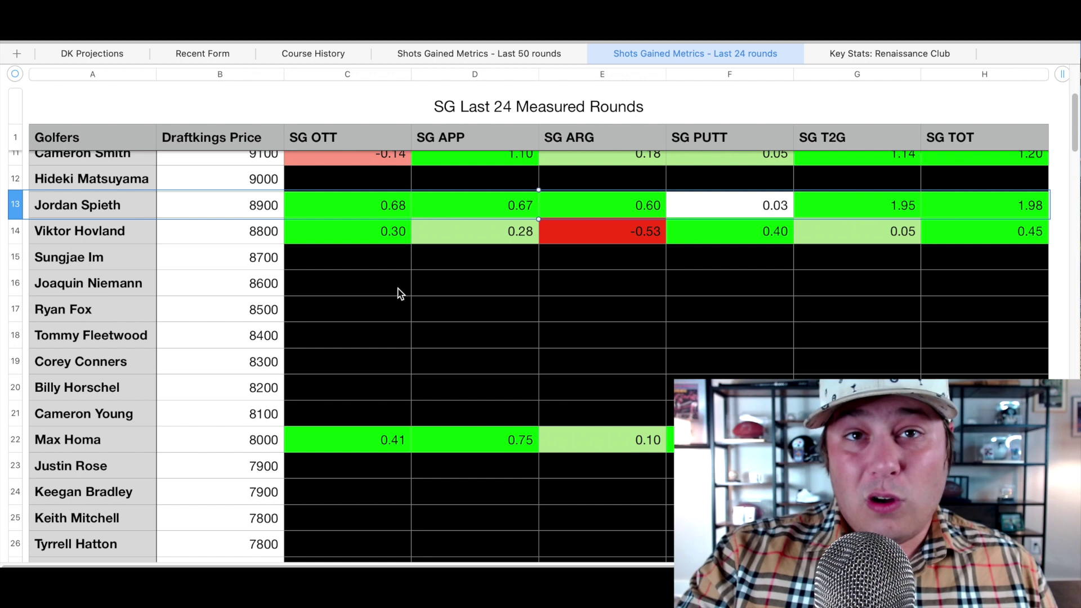
scroll(399, 293, down, 1)
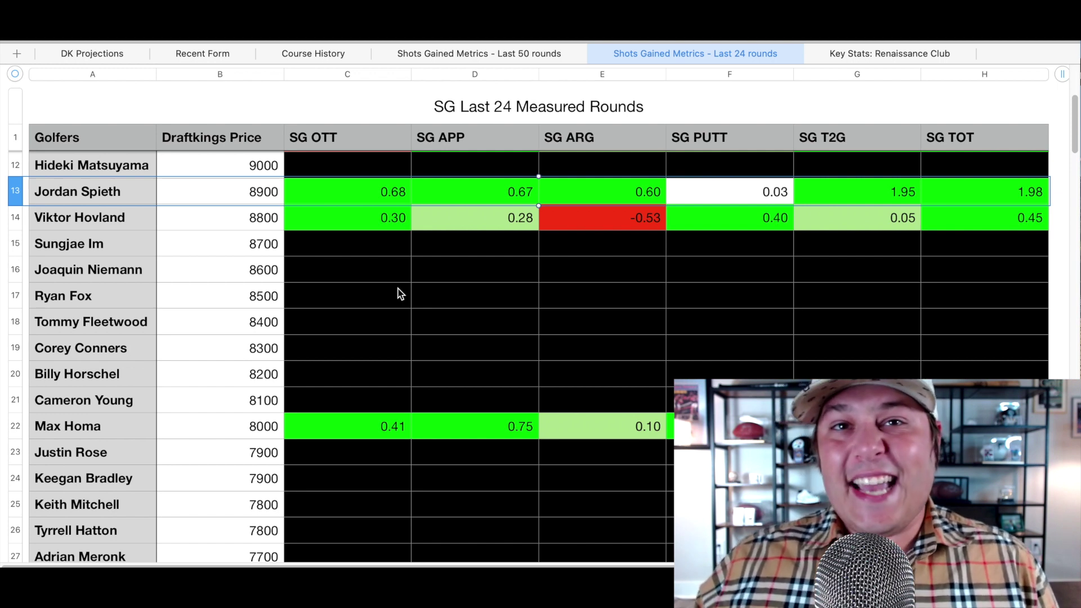
Step: Check Cameron Smith's history at Renaissance Club and Sam Burns's 2021 finish on the Course History sheet
click(325, 53)
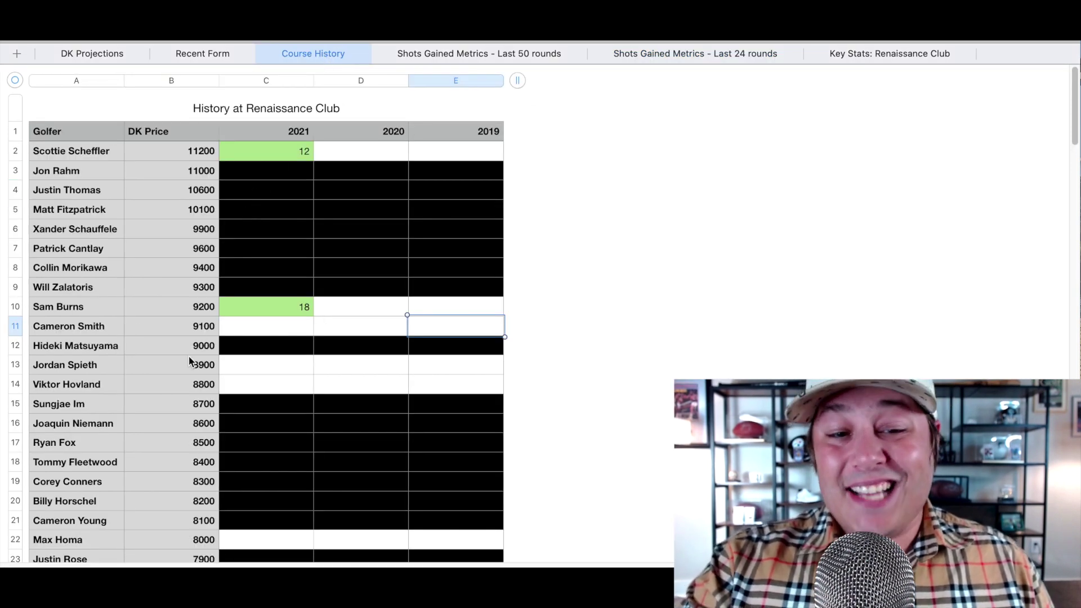
click(21, 335)
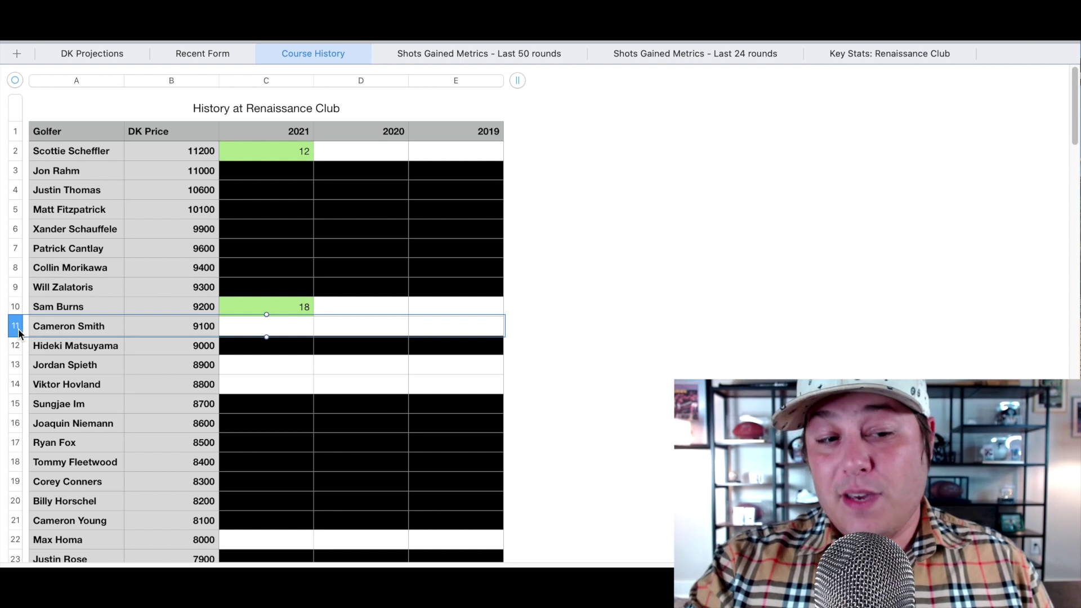
click(290, 306)
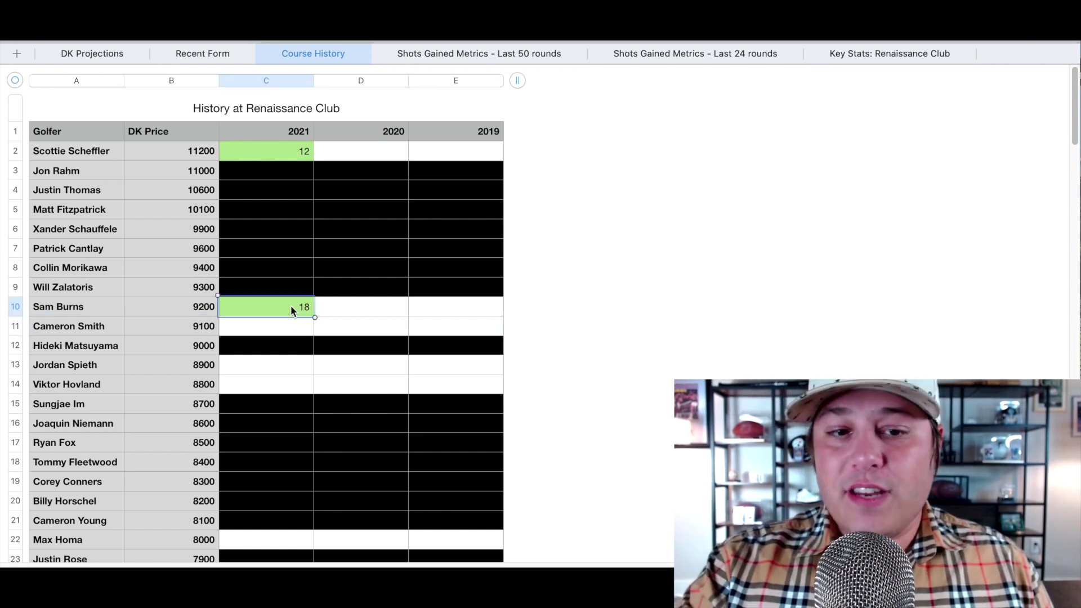
Step: Check Jordan Spieth's and Viktor Hovland's history at Renaissance Club by highlighting their rows on the Course History sheet
scroll(291, 306, down, 4)
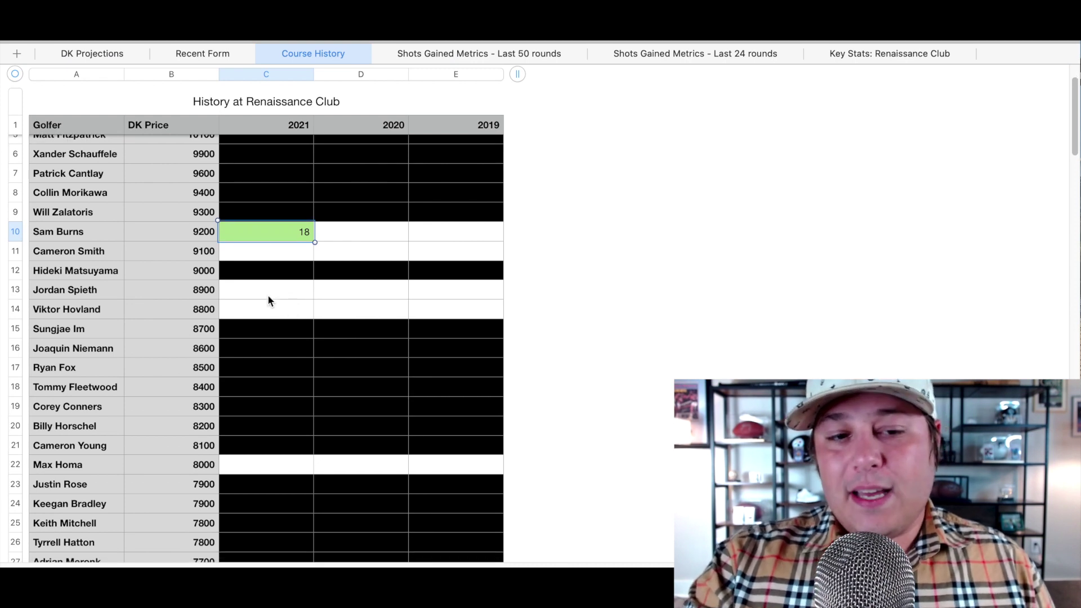
click(14, 290)
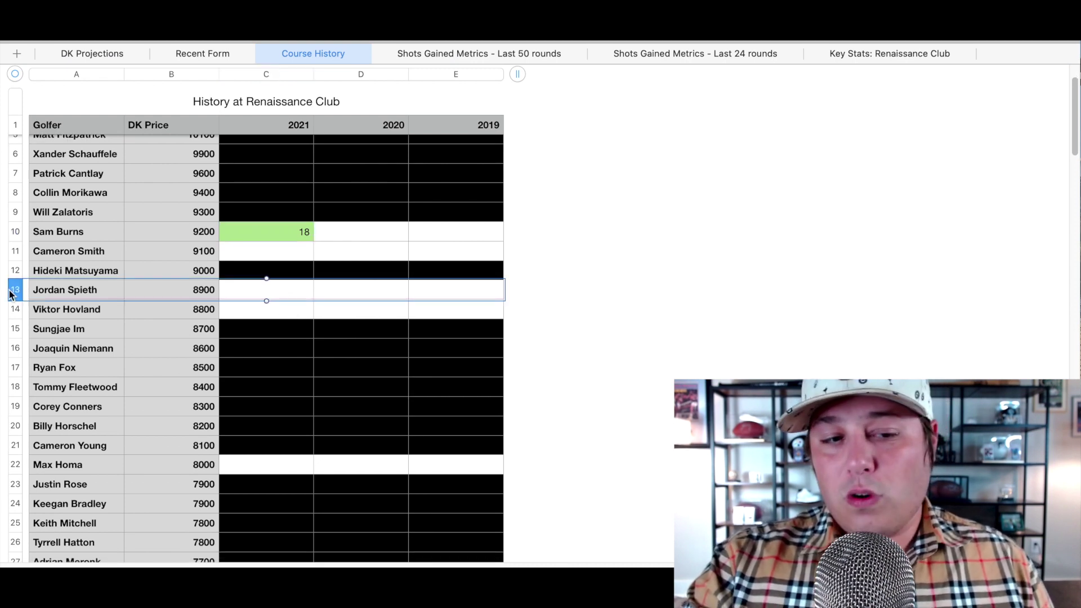
click(13, 309)
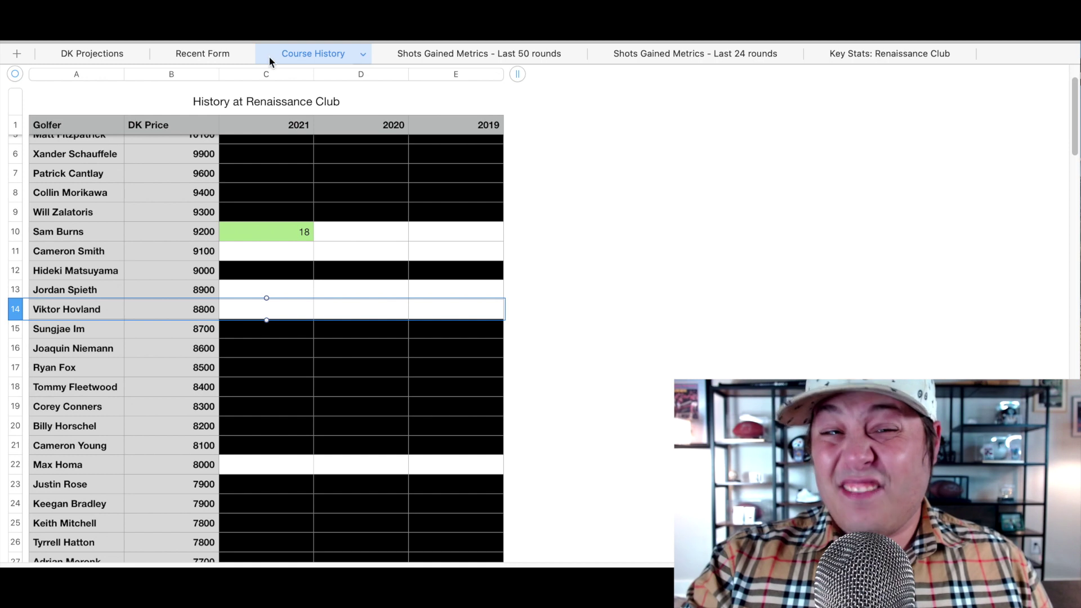
Step: Highlight Jordan Spieth's row on the Recent Form sheet to examine his finishes over the last 10 events
click(224, 53)
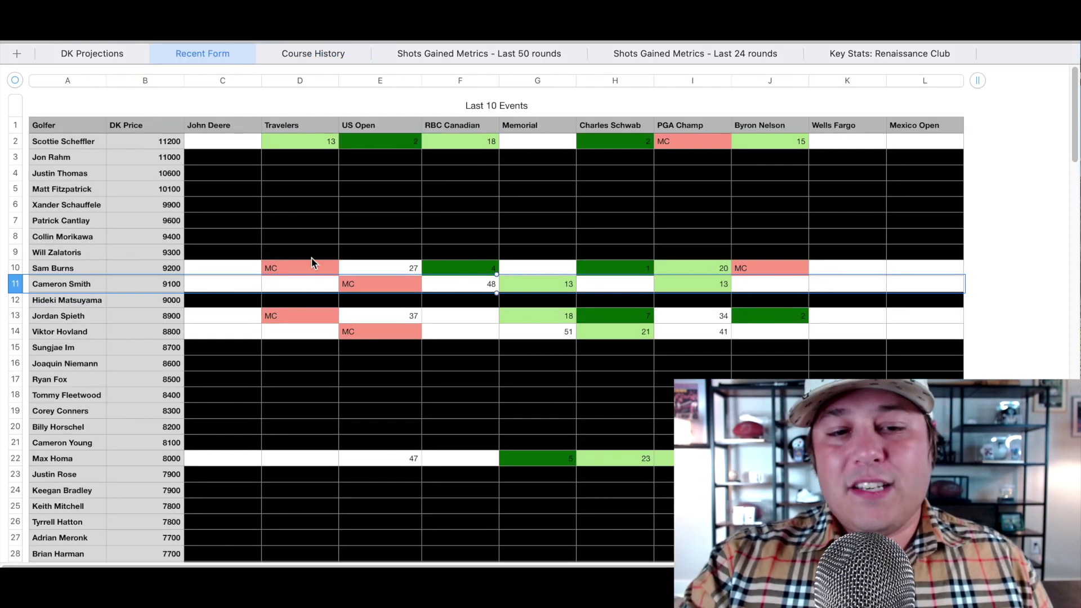
click(17, 316)
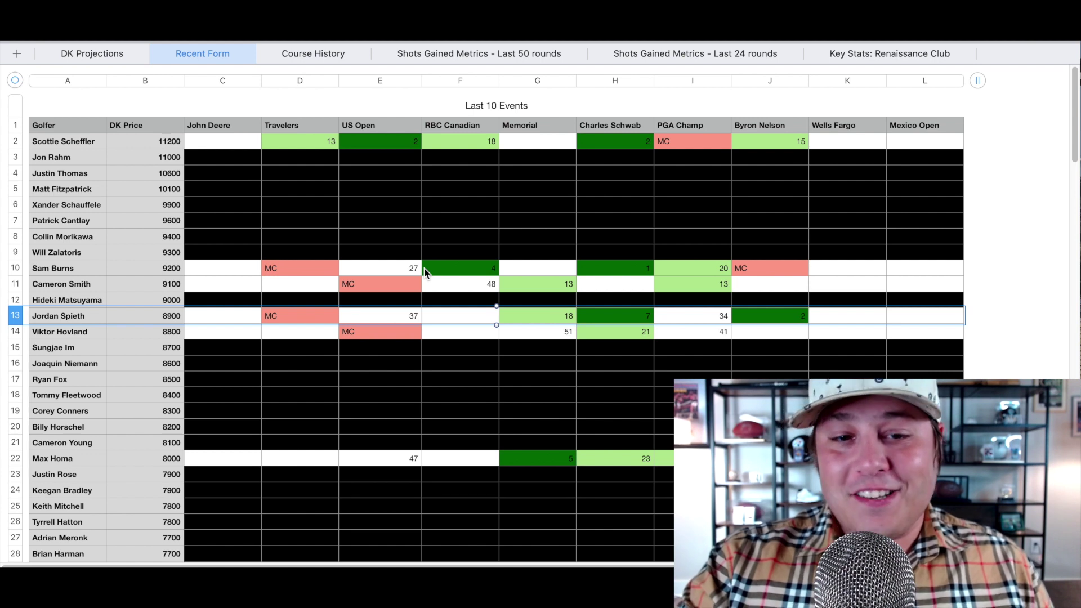
scroll(425, 272, down, 2)
scroll(425, 272, up, 2)
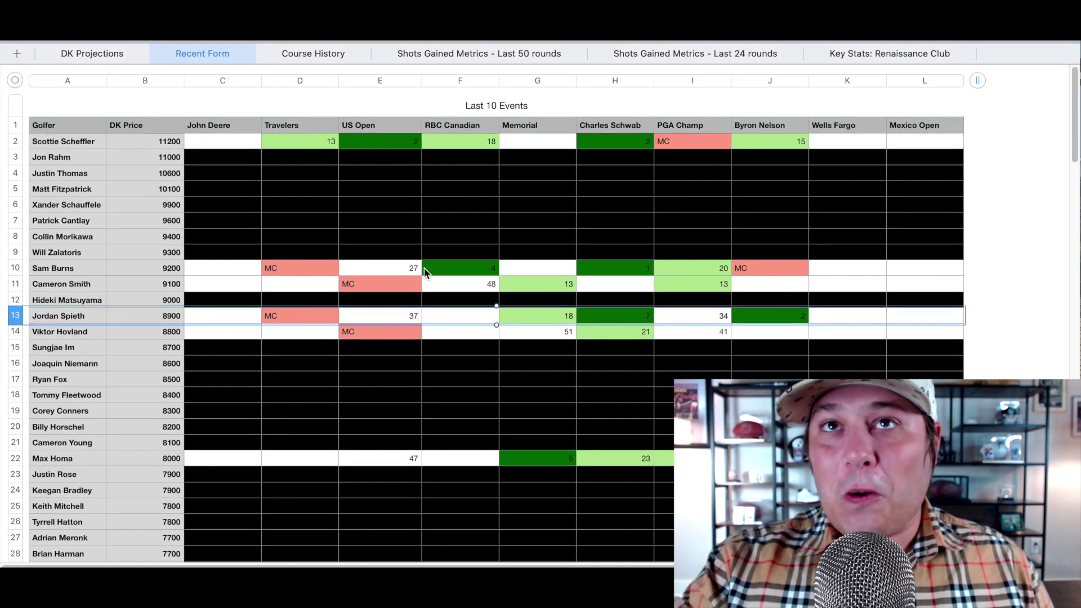
Step: Compare the recent form of Scottie Scheffler, Sam Burns, Cameron Smith, Jordan Spieth and Viktor Hovland by highlighting their rows one by one
click(14, 142)
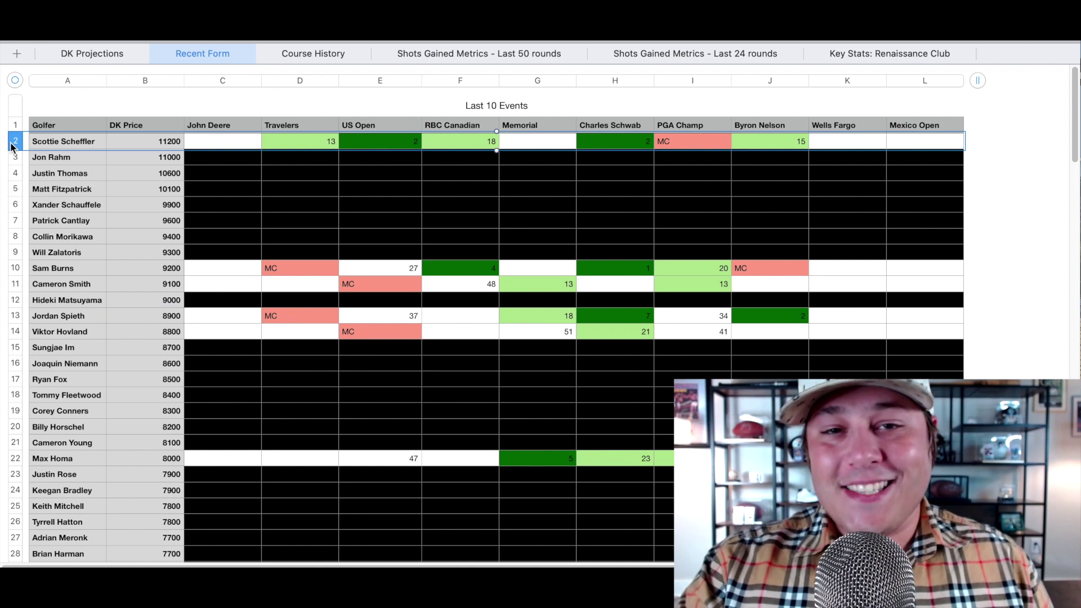
click(15, 268)
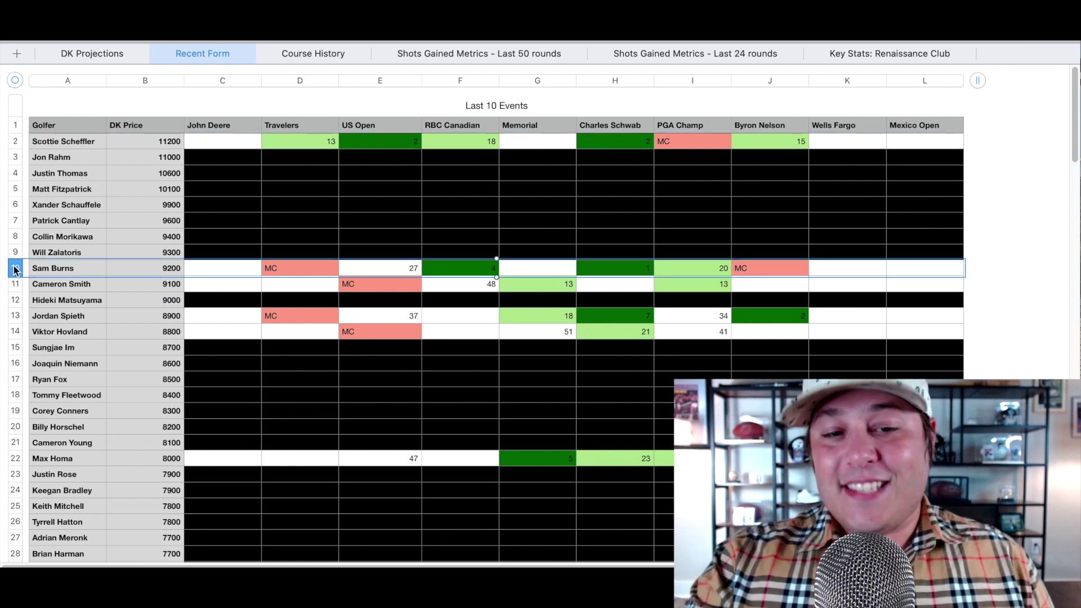
key(Down)
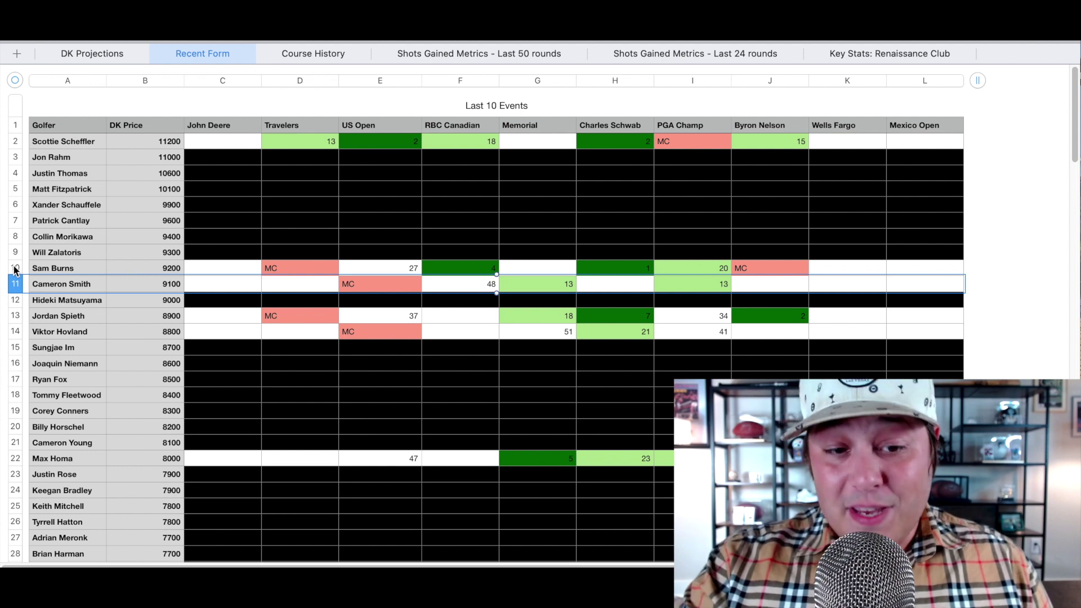
key(Down)
key(Down)
key(Down)
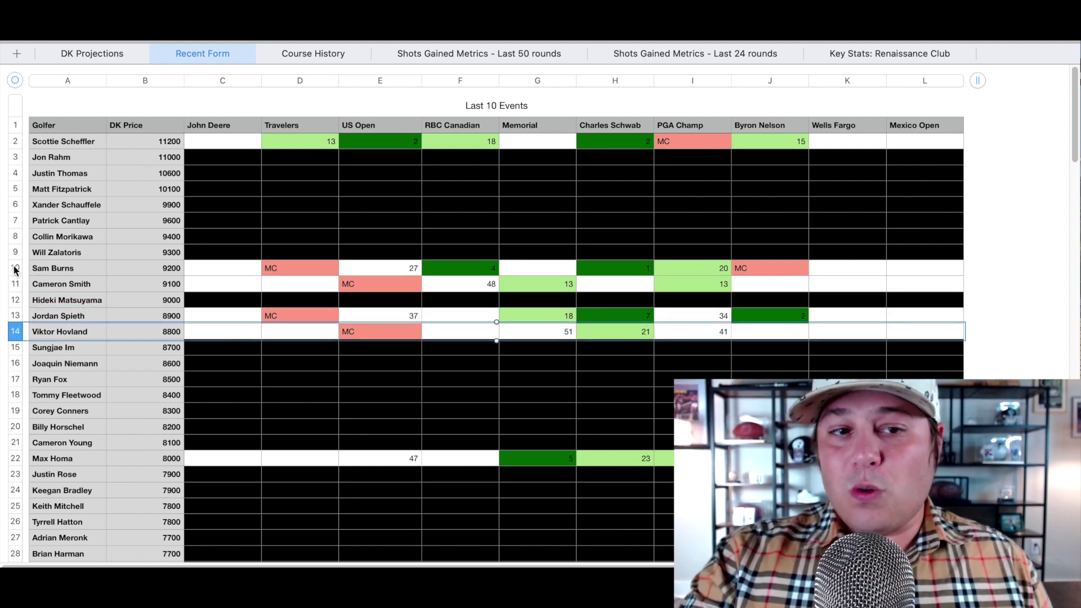
Step: Review Jordan Spieth's shots gained over the last 24 rounds and Viktor Hovland's ranks and projections on the DK Projections sheet
click(738, 55)
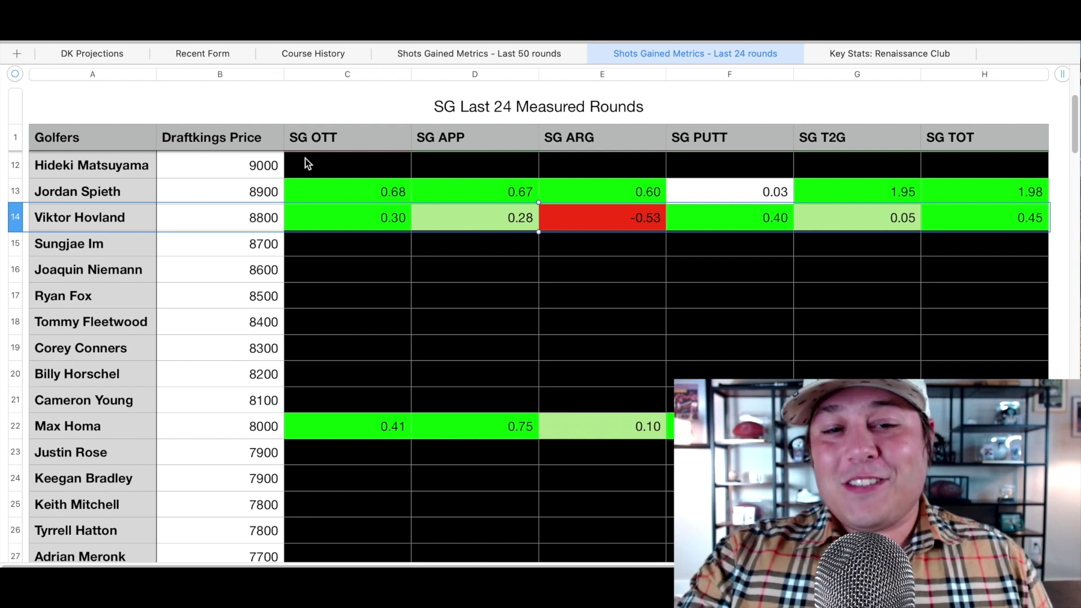
click(16, 190)
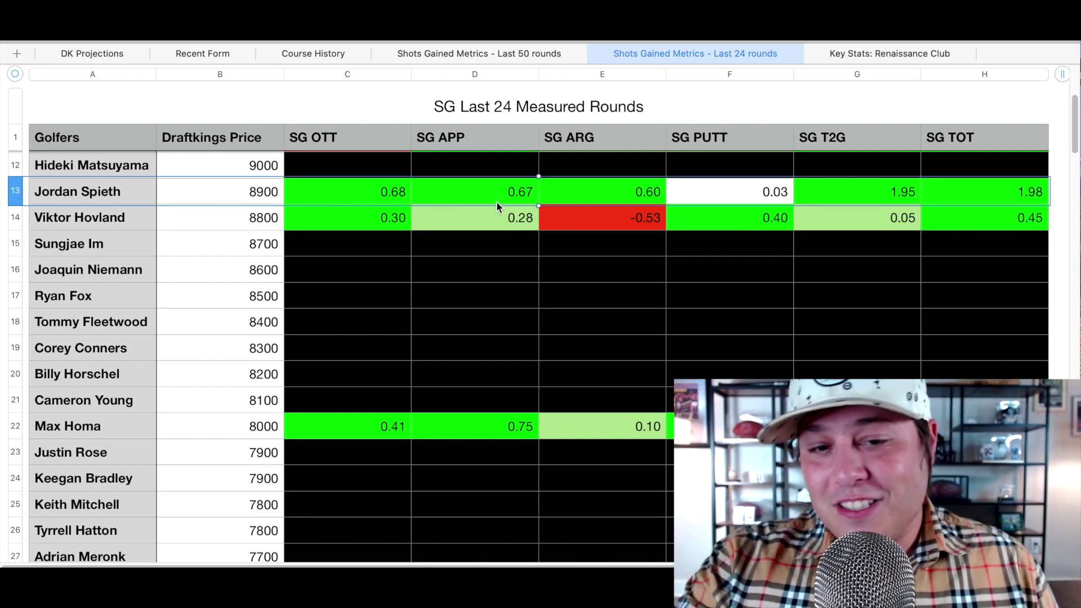
click(112, 61)
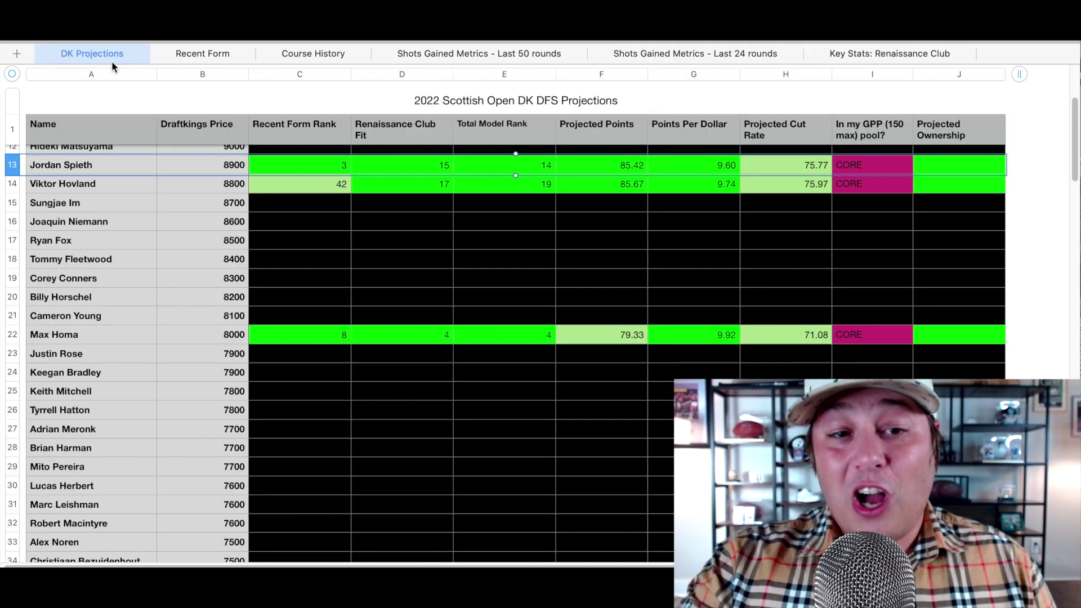
click(16, 189)
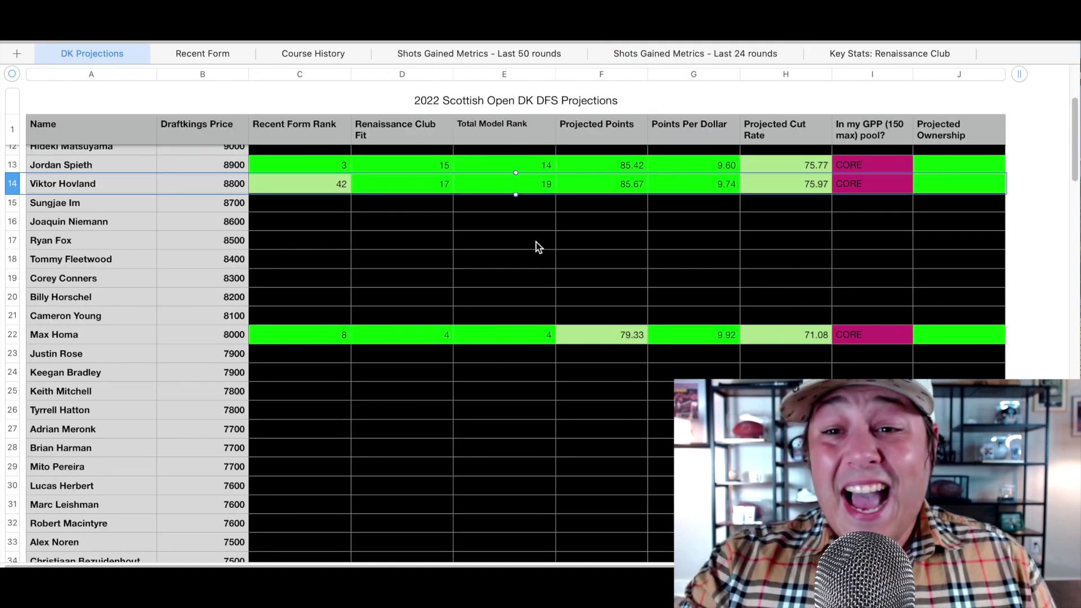
scroll(610, 269, down, 1)
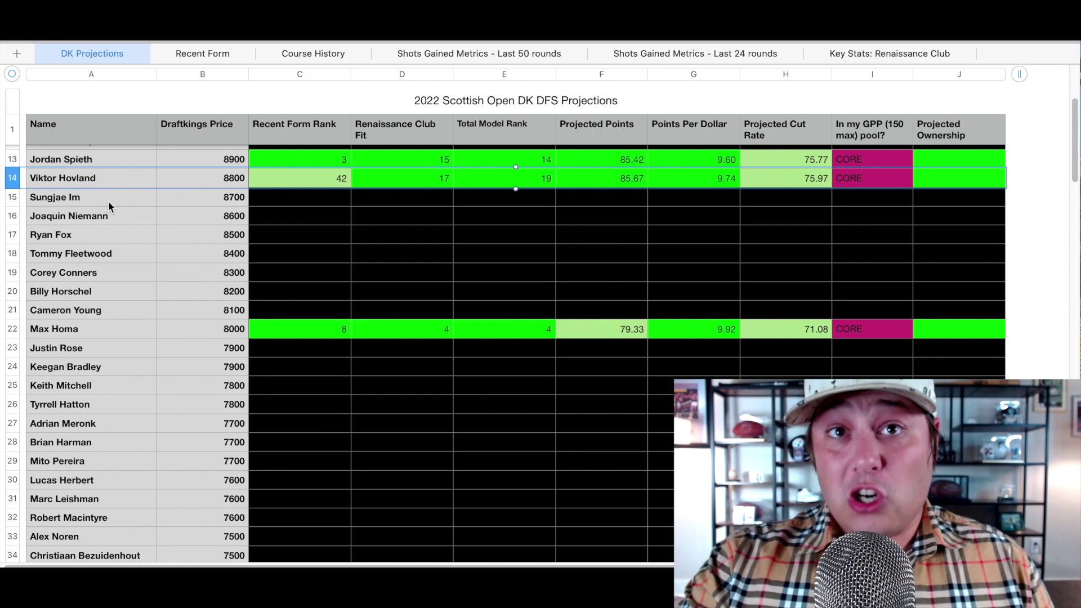
Step: Examine Viktor Hovland's SG ARG over the last 24 rounds and highlight his whole row
click(711, 52)
click(603, 220)
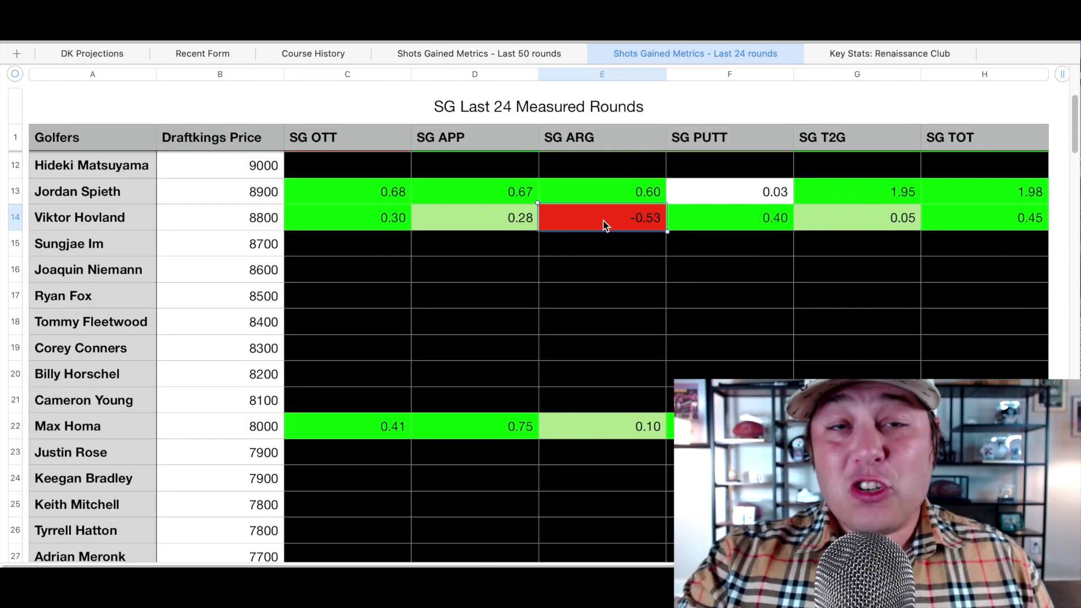
click(10, 224)
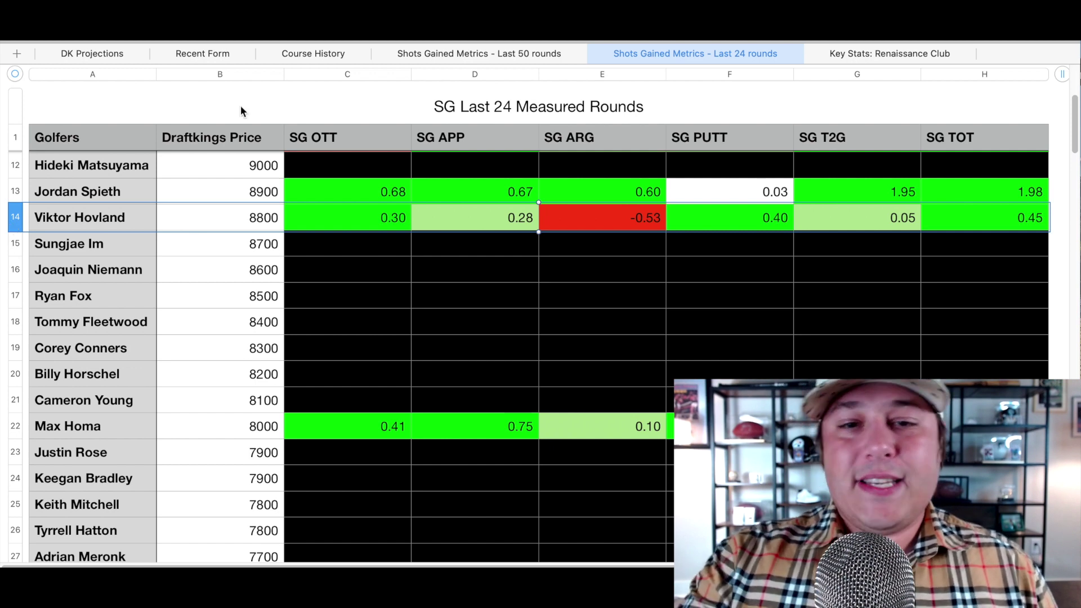
Step: Examine Viktor Hovland's shots gained metrics over the last 50 rounds, focusing on his APP value
click(489, 53)
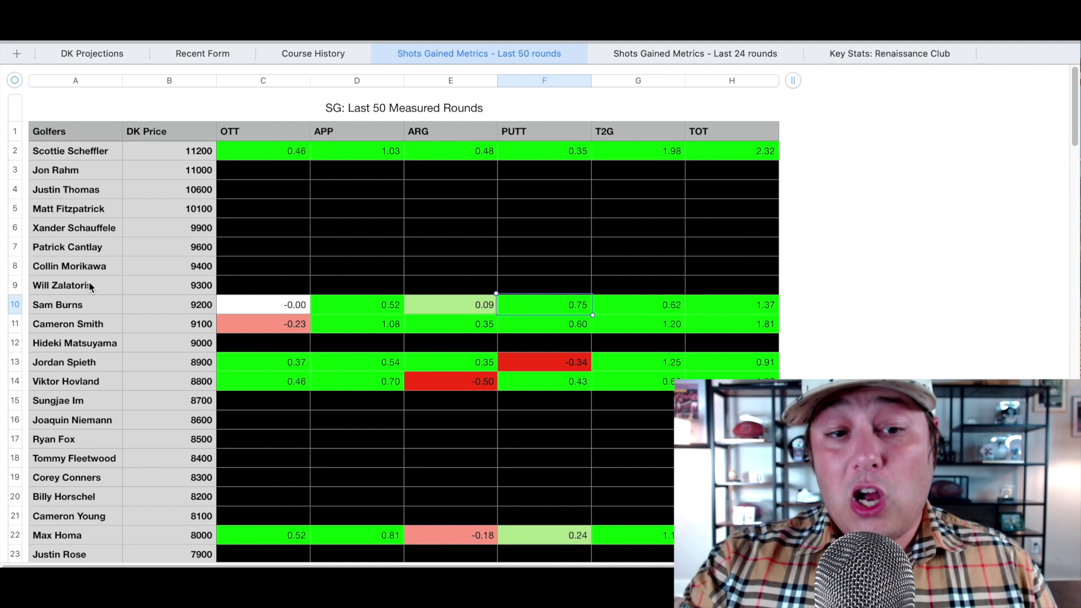
scroll(89, 285, down, 3)
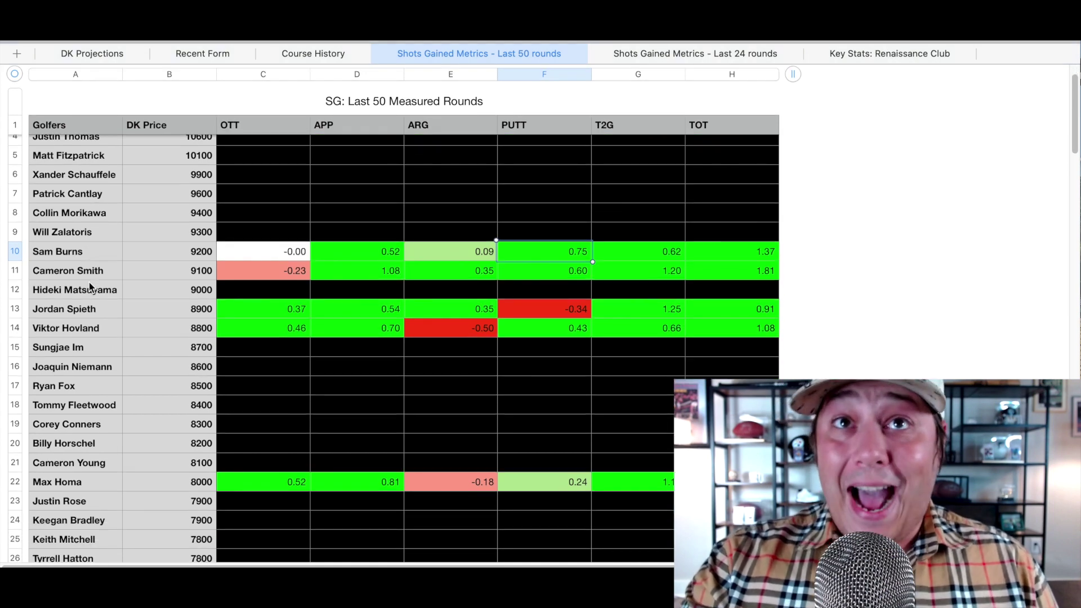
click(25, 332)
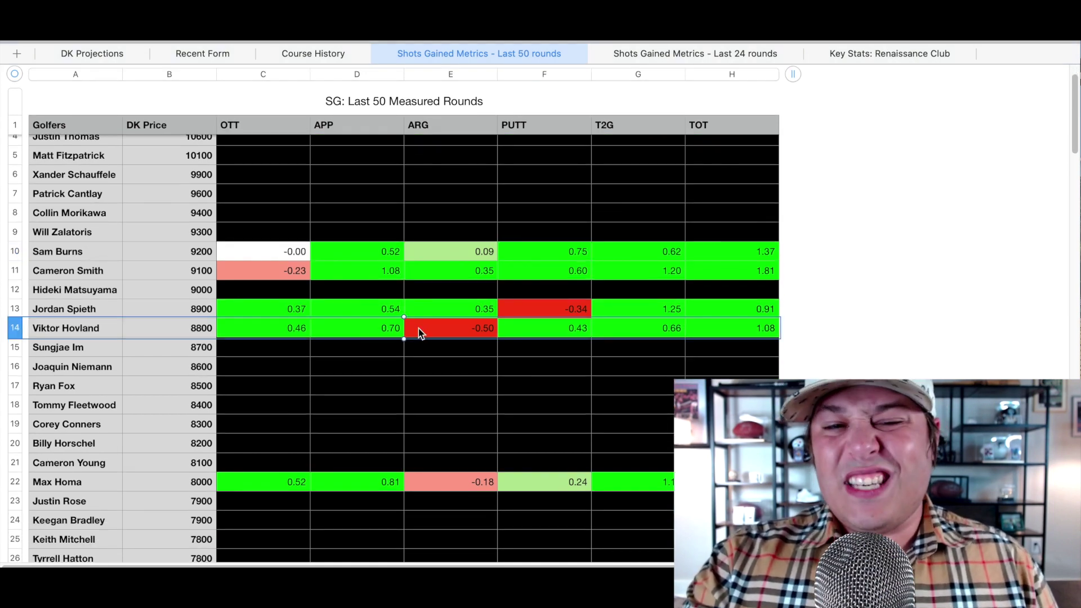
click(381, 331)
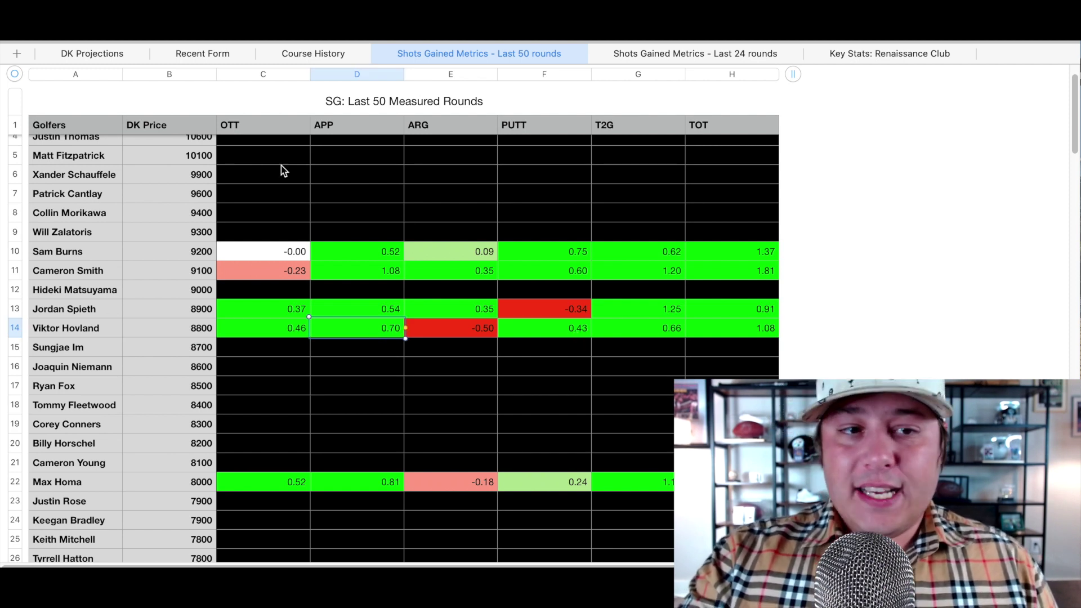
Step: Recheck Viktor Hovland's projections and course history, and examine his recent finishes from the Memorial to the PGA Champ
click(103, 52)
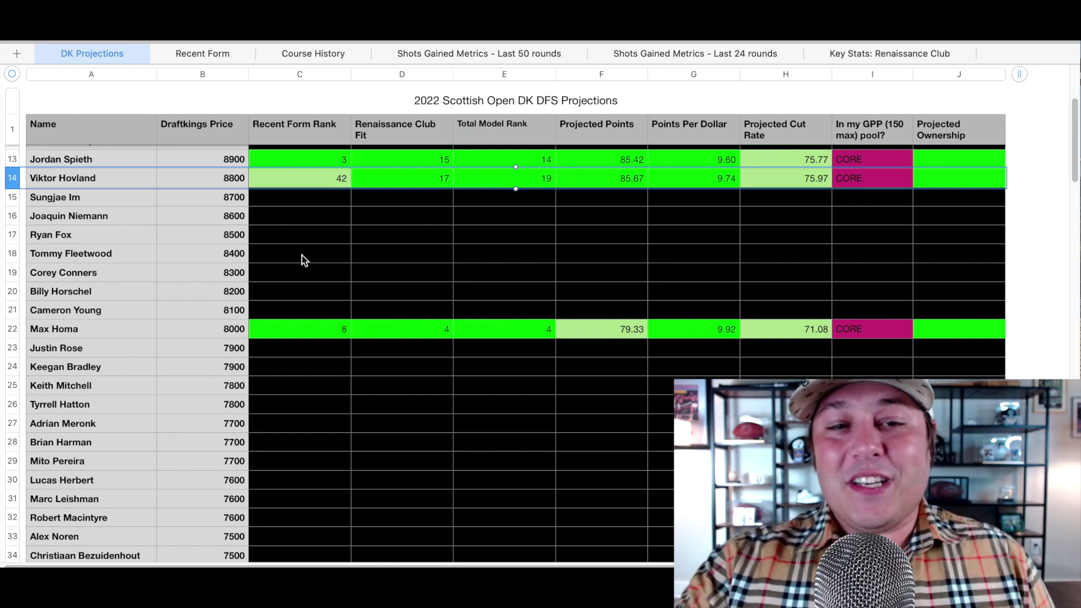
click(310, 59)
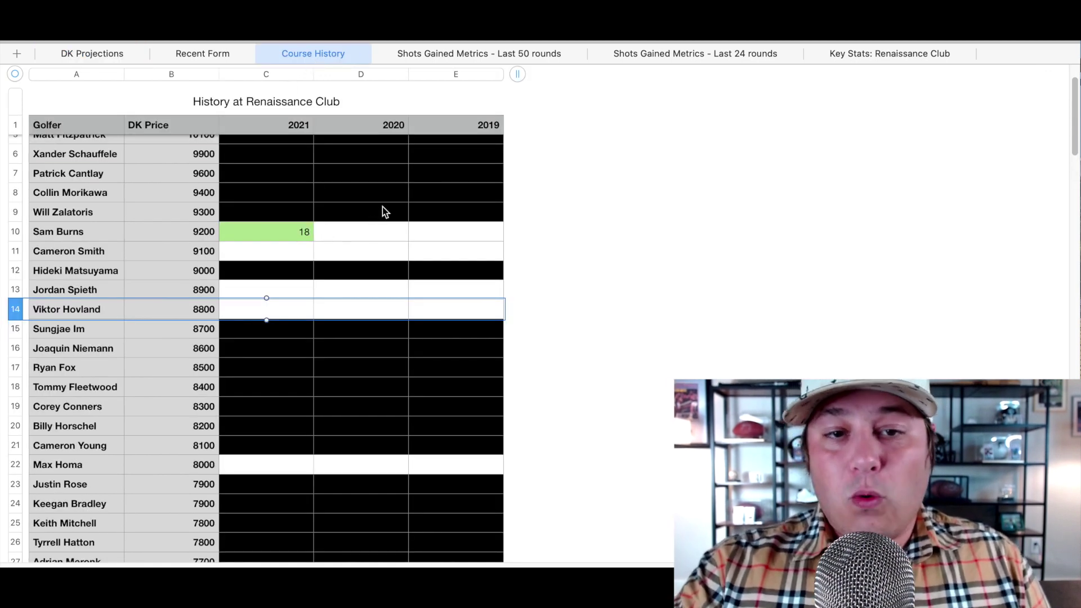
click(214, 56)
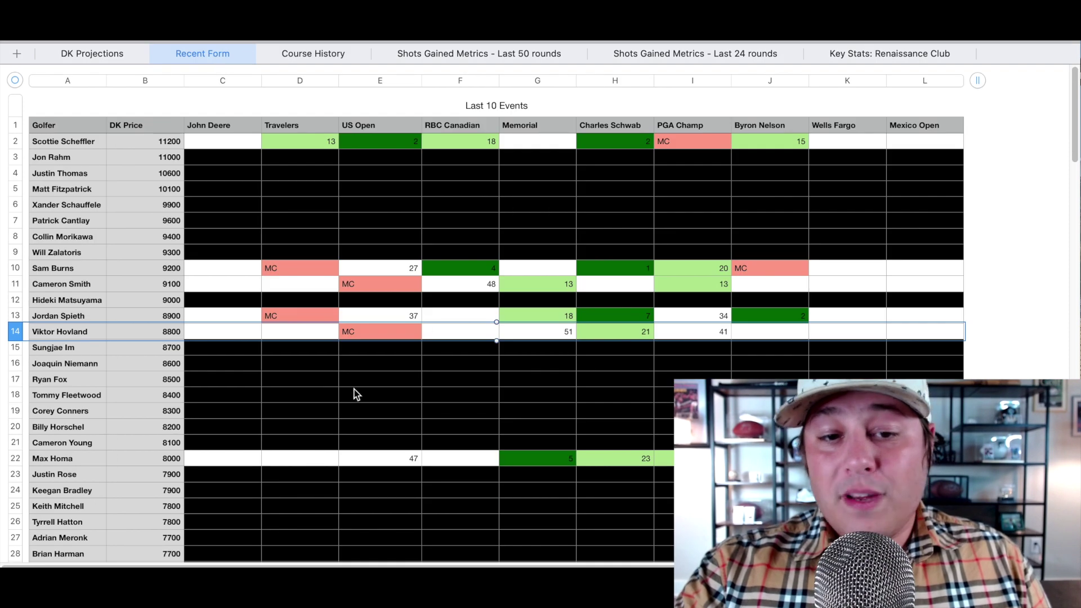
click(555, 336)
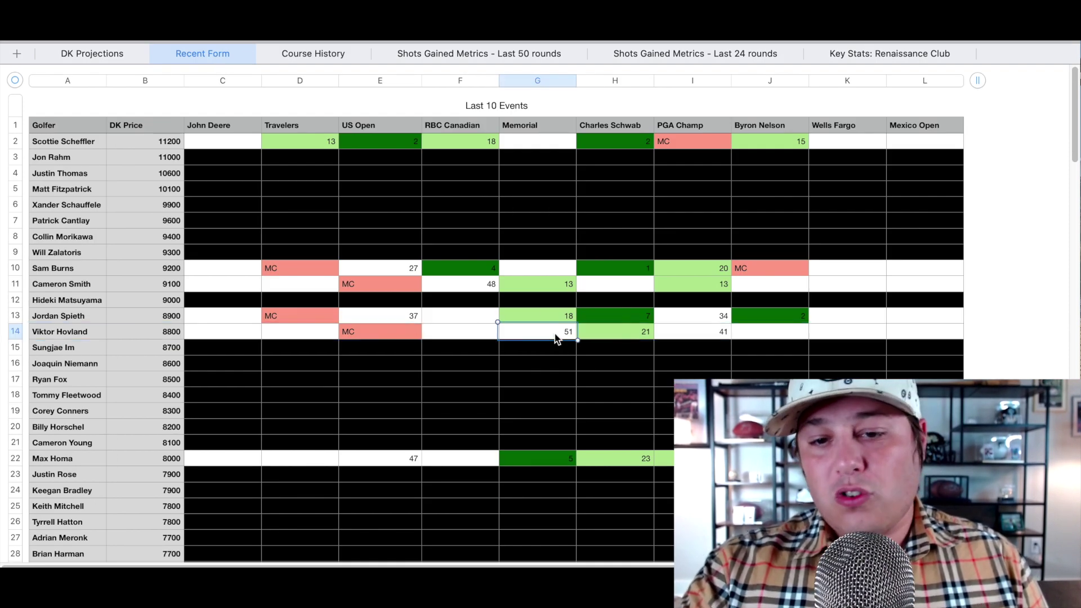
key(Right)
key(Right)
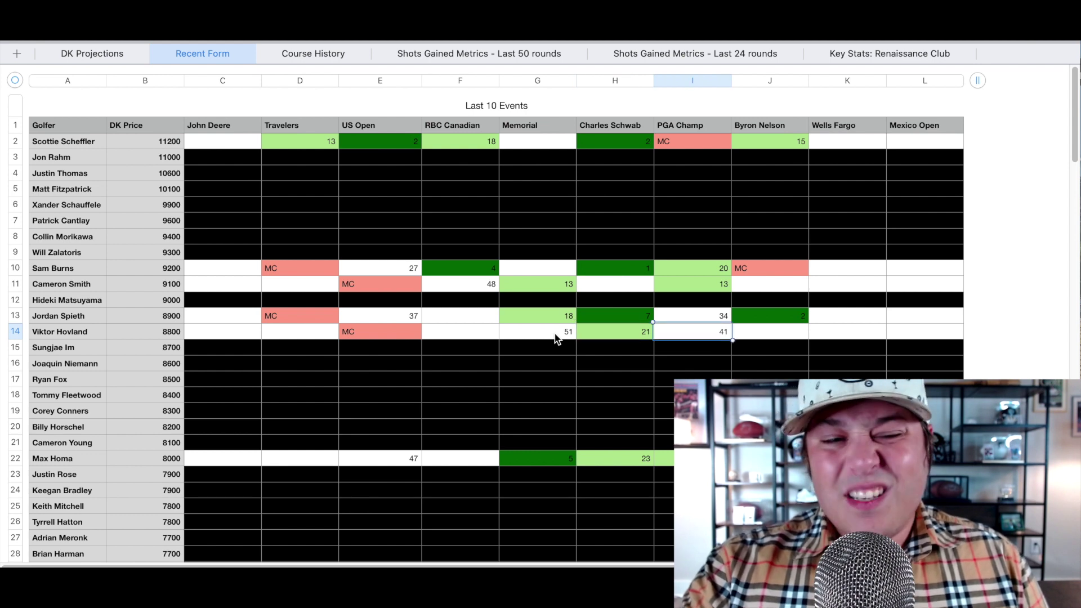
Step: Go through Jordan Spieth's individual recent finishes, including the Travelers, Memorial and PGA Champ, on the Recent Form sheet
key(Up)
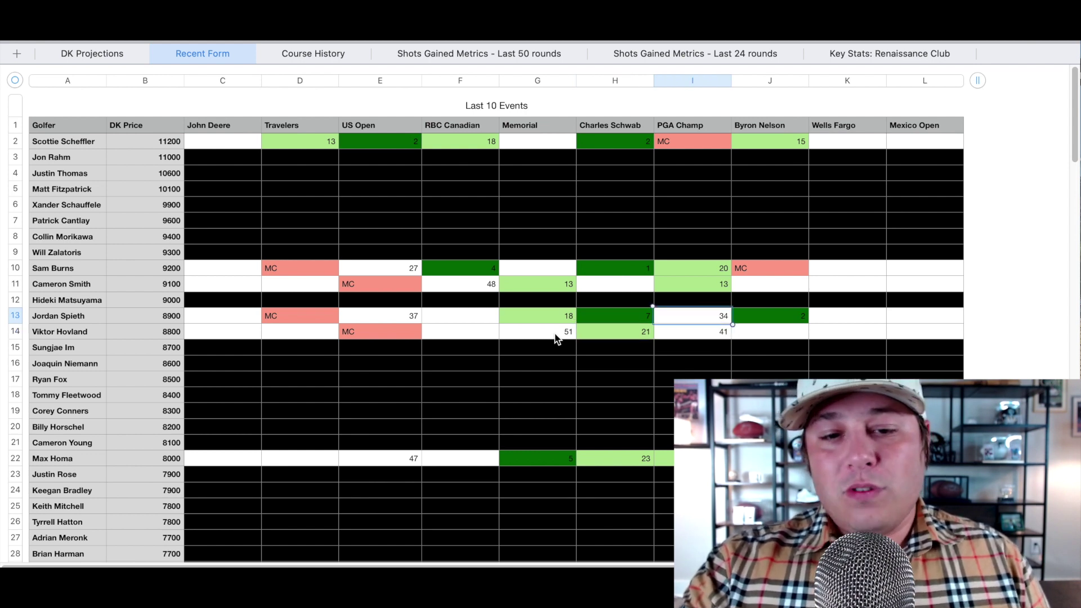
key(Left)
key(Left)
key(Left)
key(Left)
key(Left)
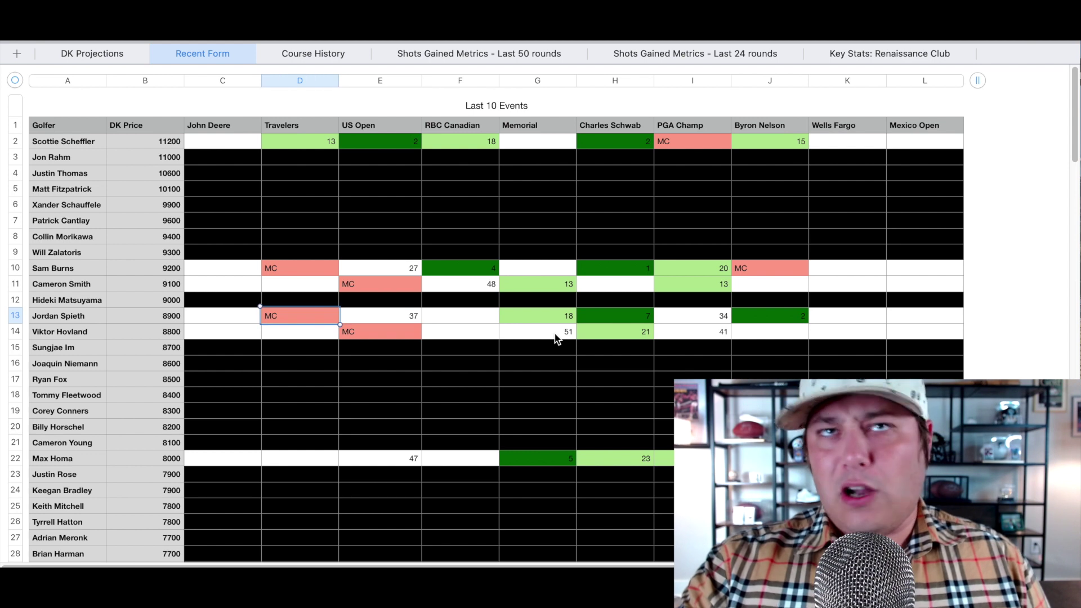
key(Right)
key(Right)
key(Right)
key(Right)
key(Right)
key(Right)
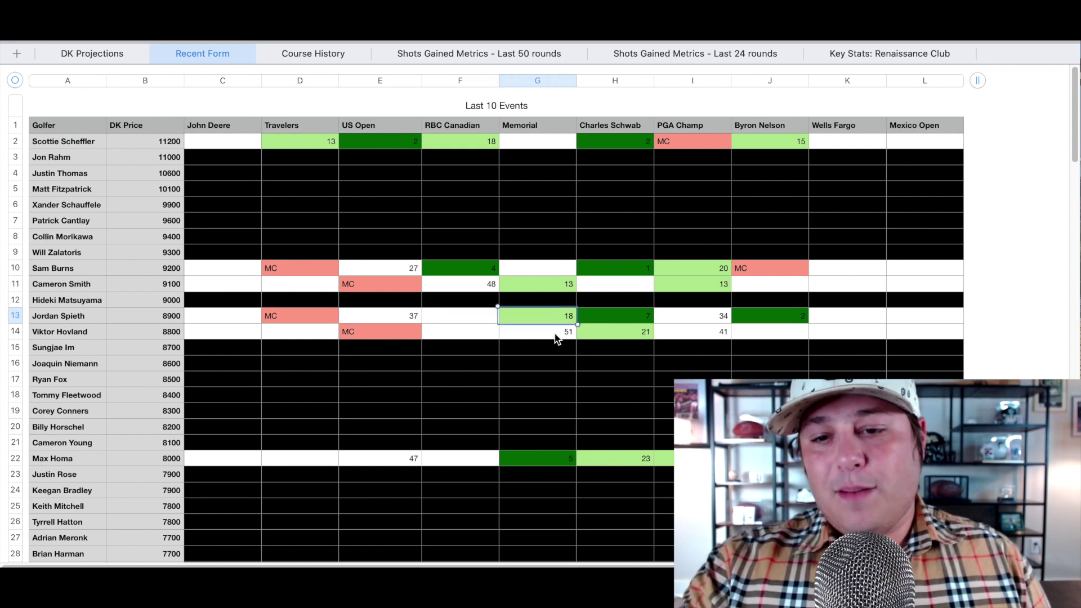
key(Left)
key(Left)
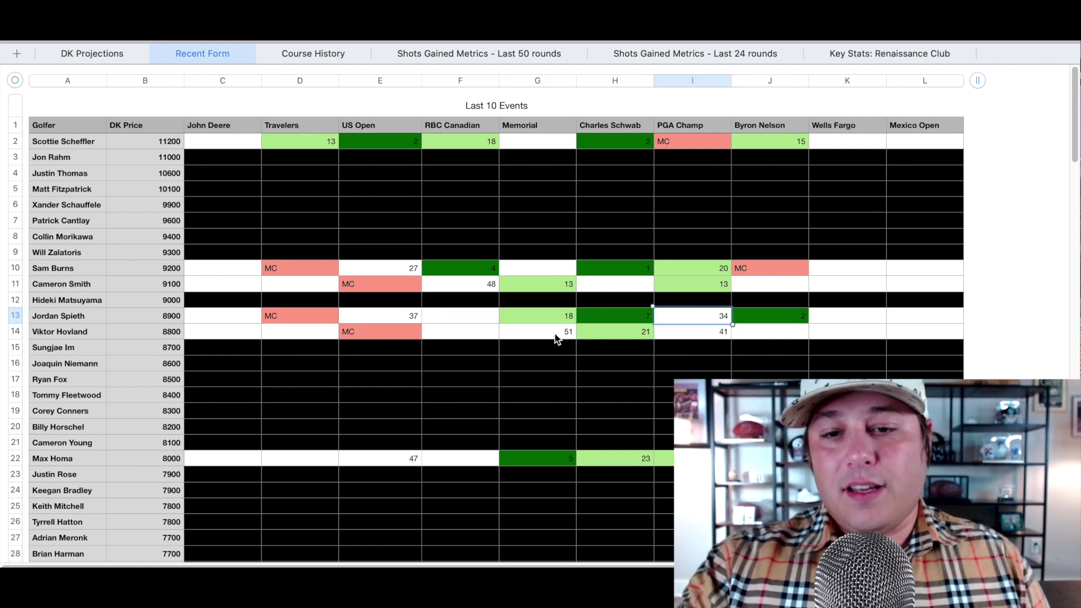
key(Left)
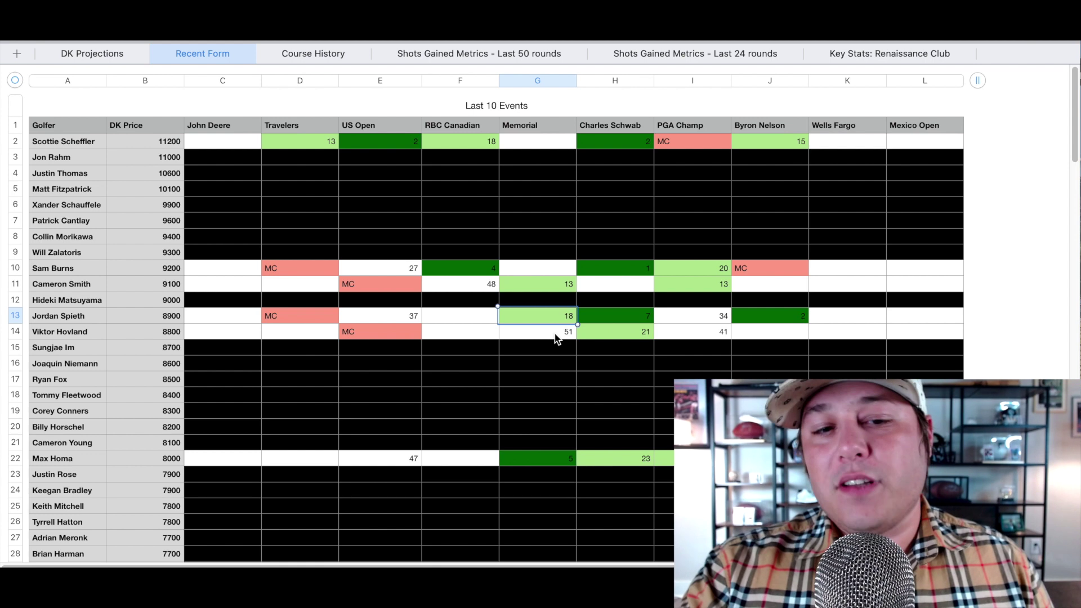
Step: Highlight Max Homa's row in the DK projections to examine his ranks, projected points and cut rate
click(79, 55)
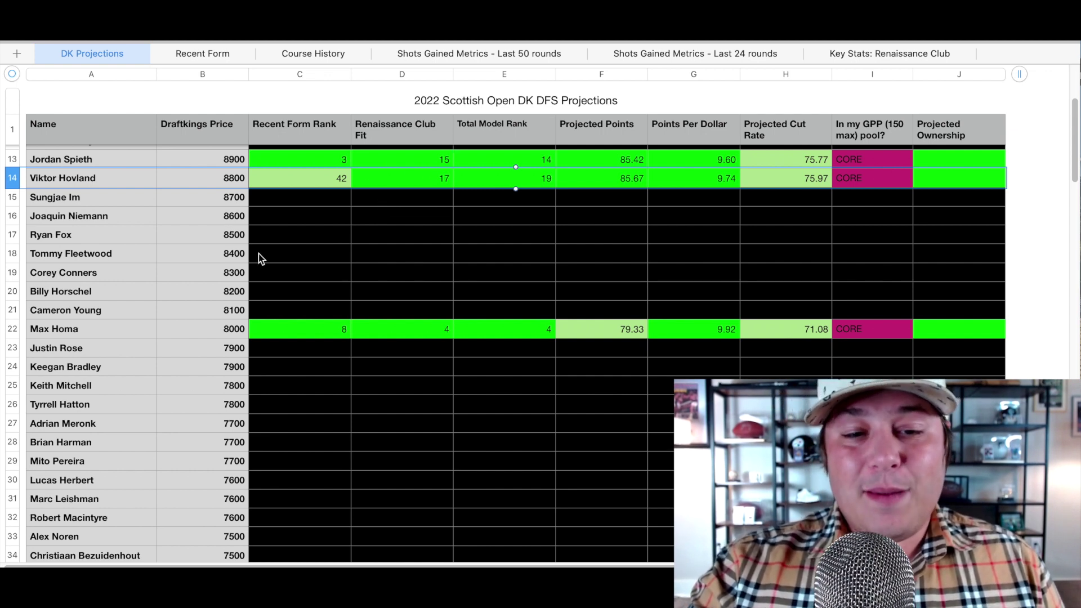
scroll(259, 253, down, 3)
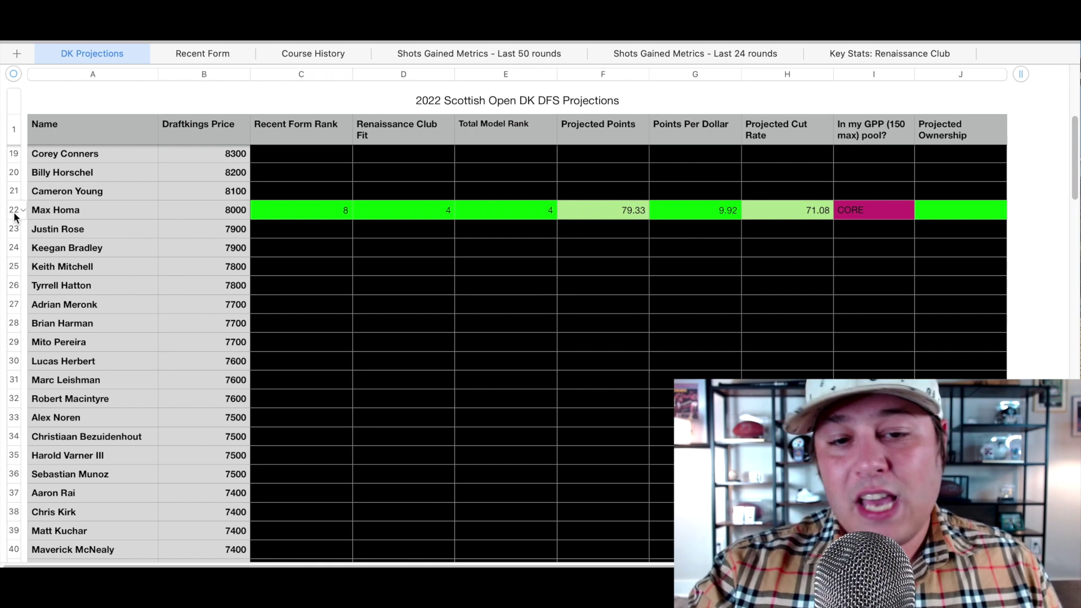
click(14, 214)
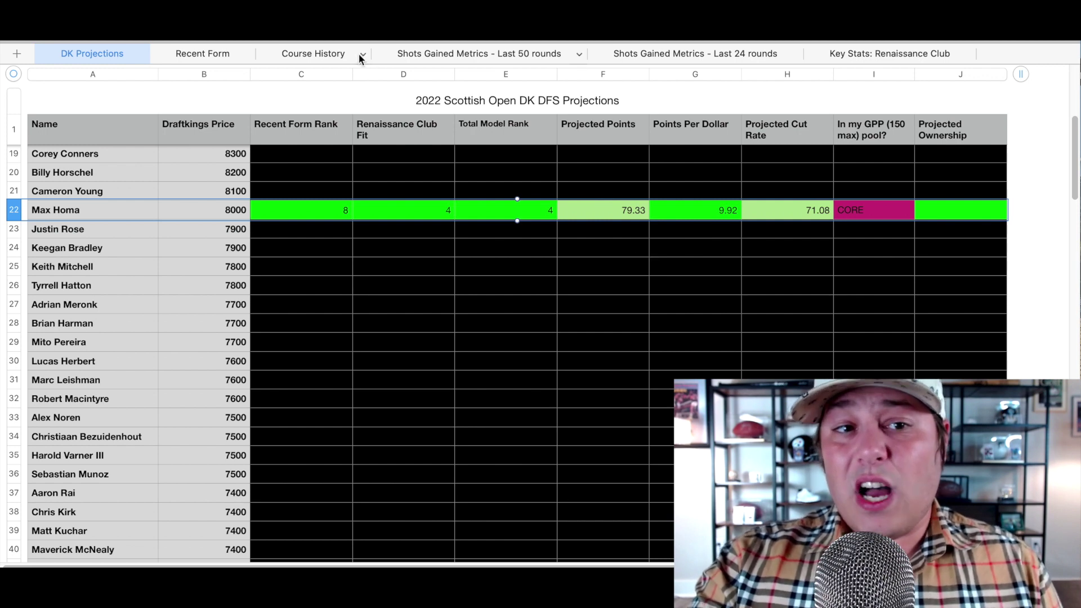
Step: Highlight Max Homa's row on the Recent Form sheet and go through his finishes from the US Open to the Wells Fargo
click(207, 51)
scroll(249, 313, down, 3)
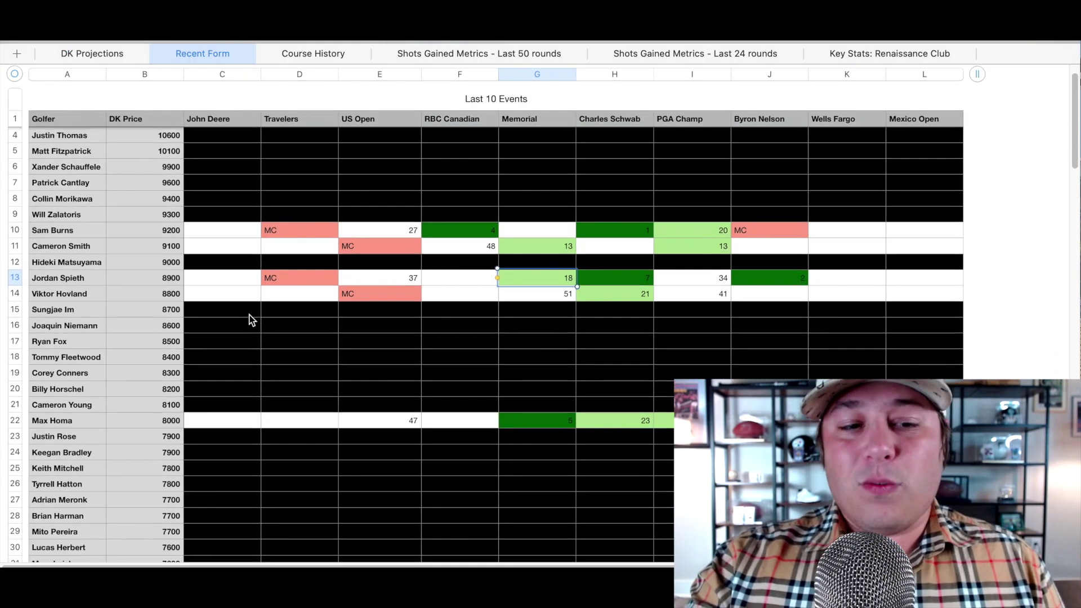
scroll(249, 320, down, 2)
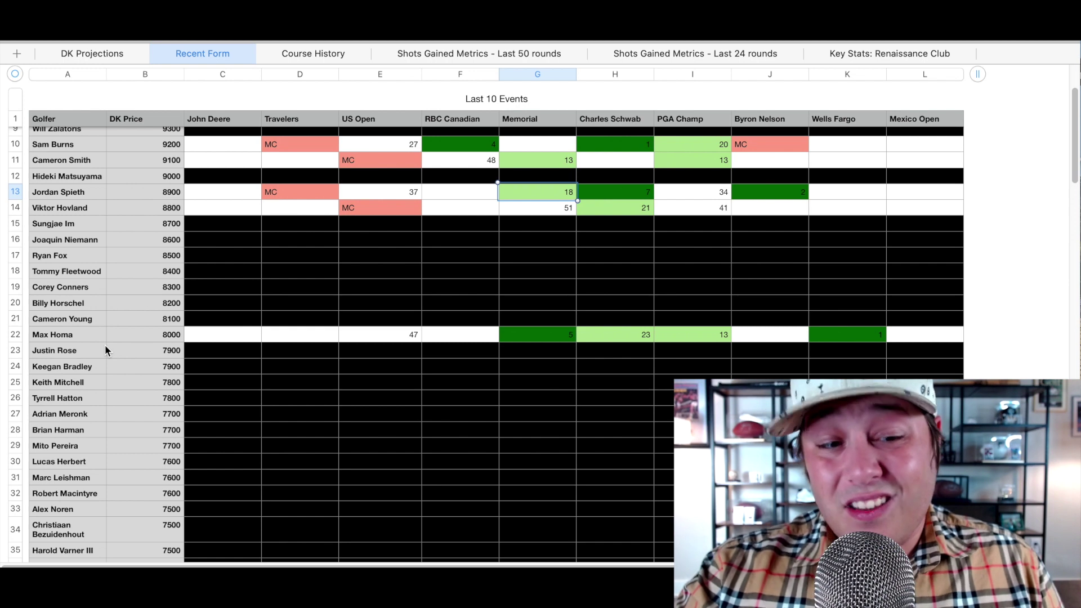
click(13, 336)
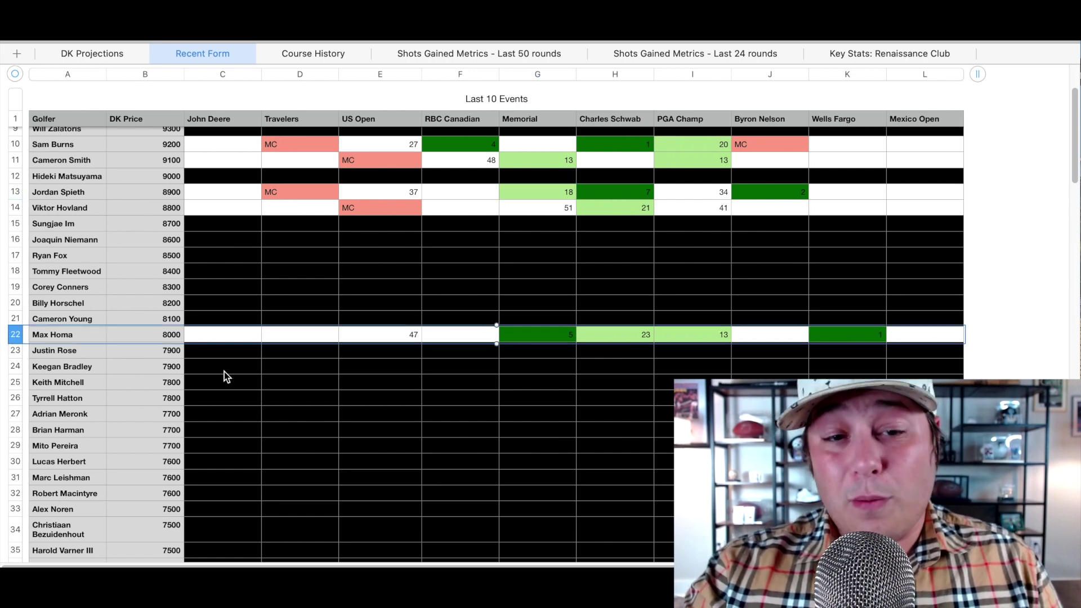
click(406, 337)
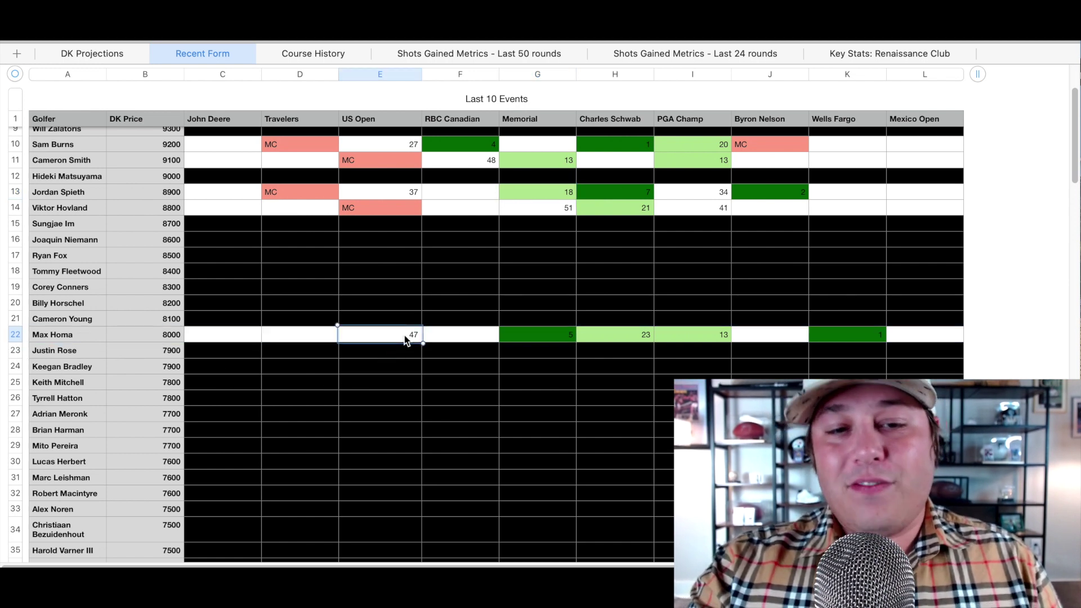
key(Right)
key(Right)
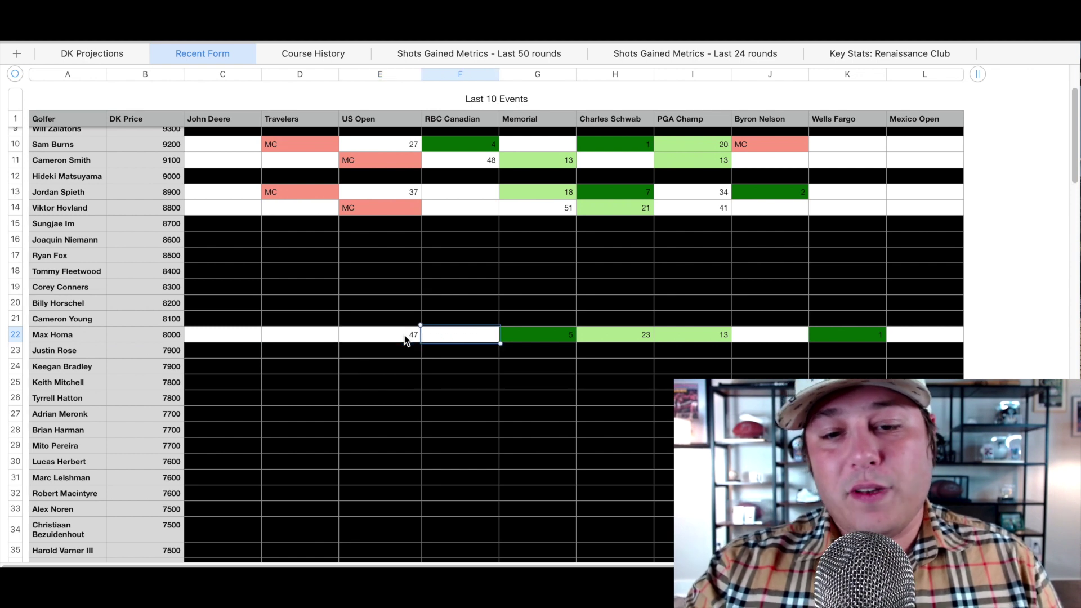
key(Right)
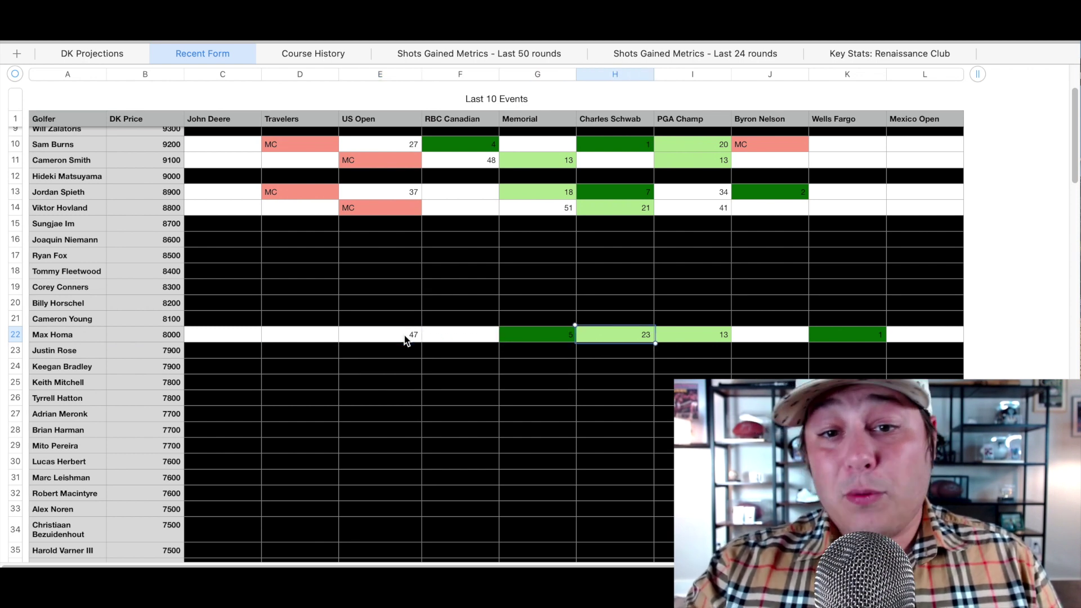
key(Right)
key(Right)
key(Right)
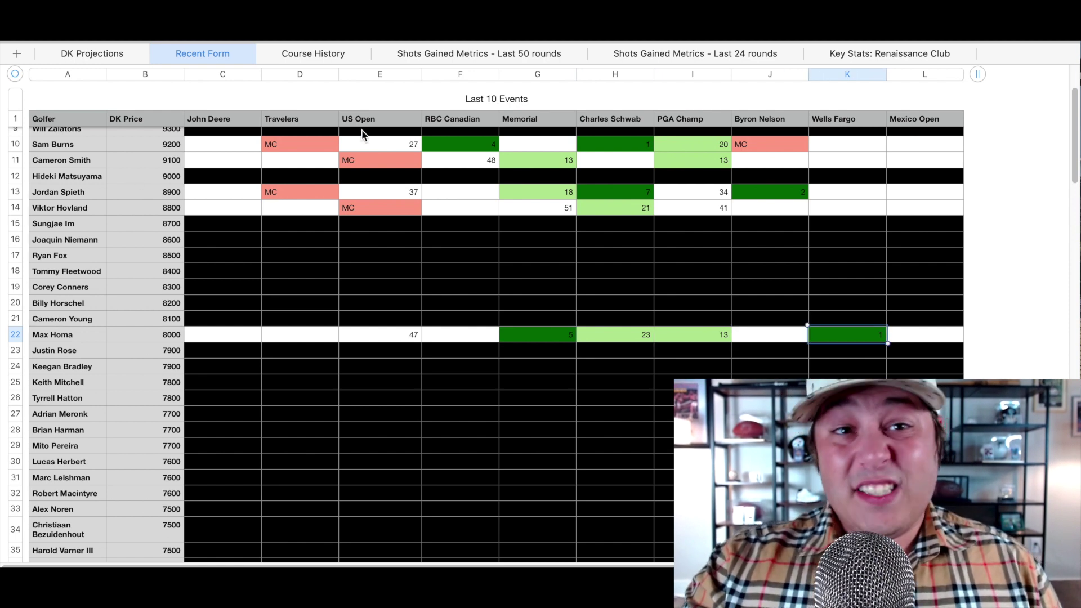
Step: Highlight Max Homa's row in the shots gained metrics for the last 24 rounds to examine his values
click(748, 51)
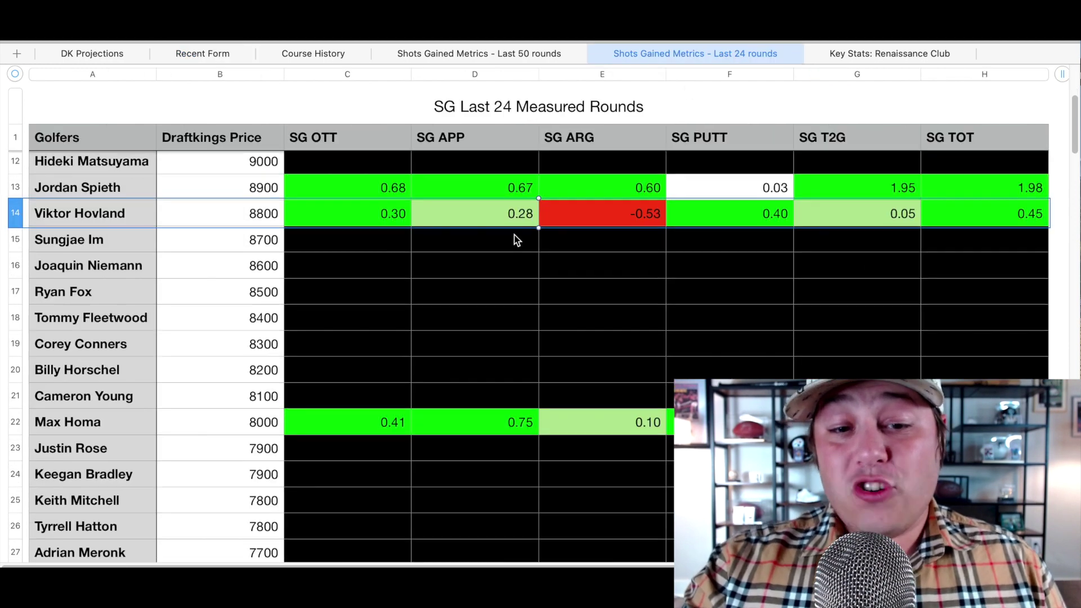
scroll(515, 234, down, 2)
click(628, 371)
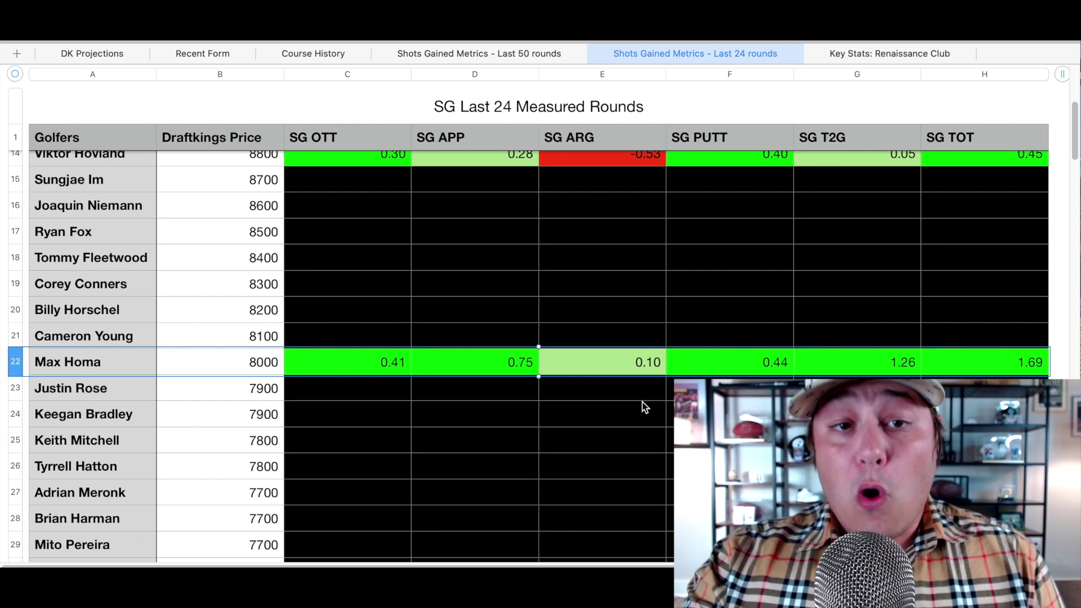
Step: Check Max Homa's history at Renaissance Club, then recheck his recent form and DK projections
click(305, 52)
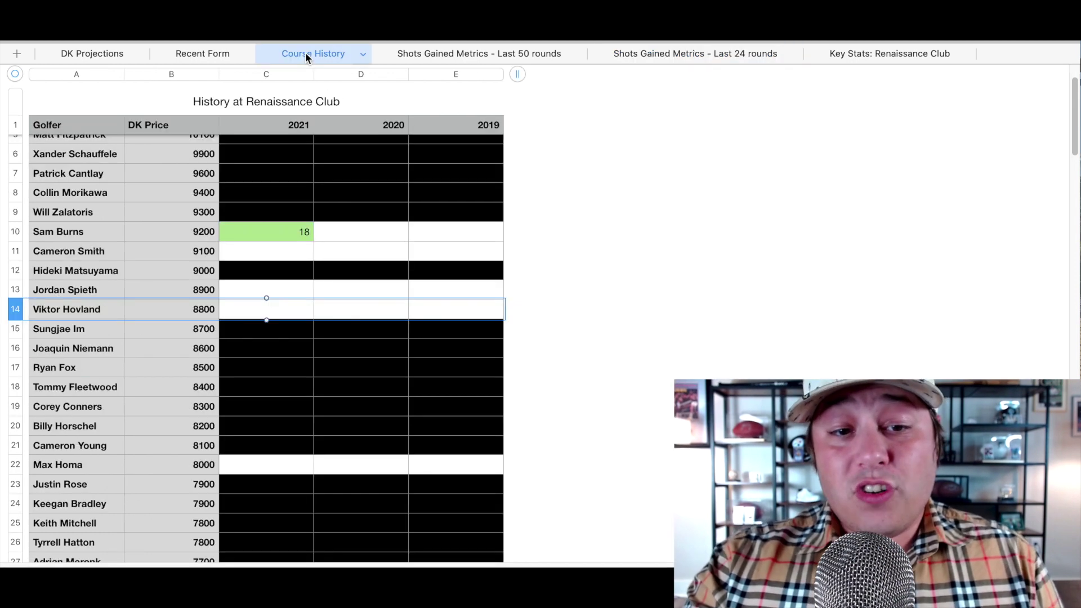
click(203, 53)
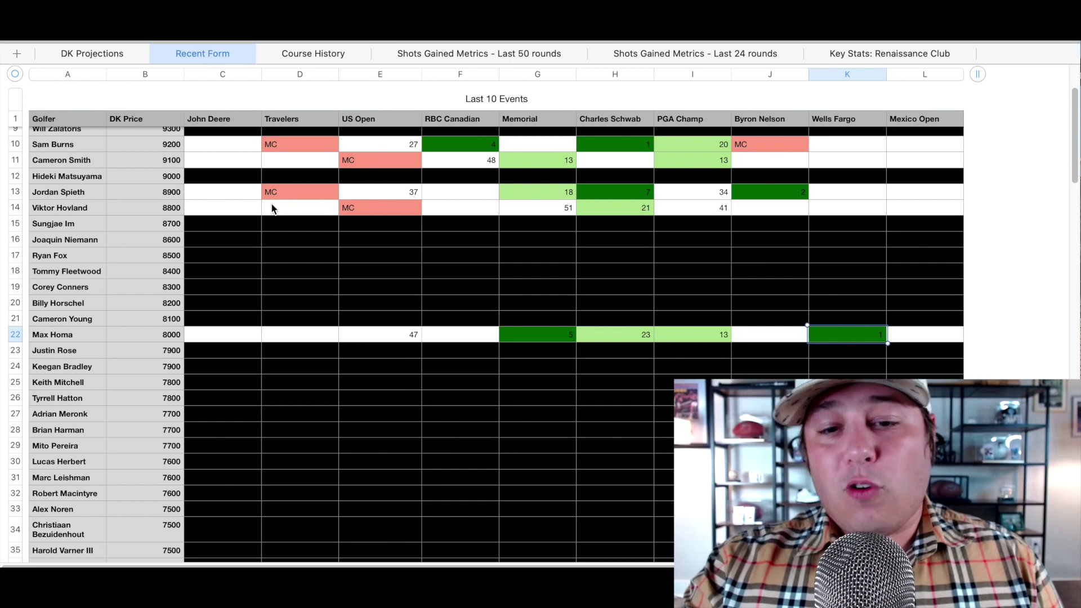
click(100, 55)
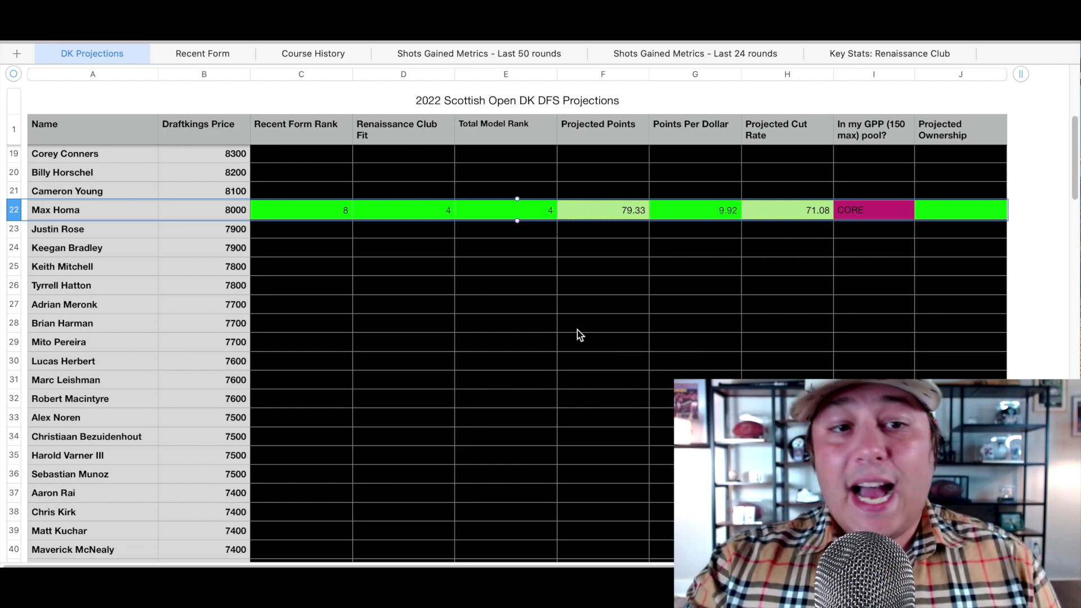
Step: Look over the key stats for Renaissance Club and return to Max Homa's row in the DK projections
click(867, 54)
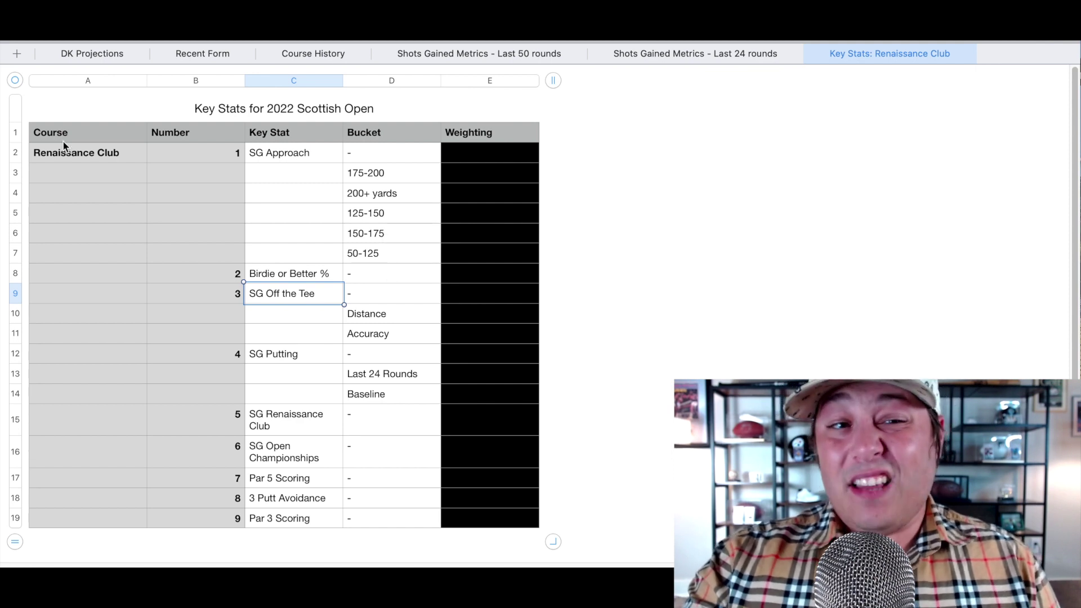
click(103, 56)
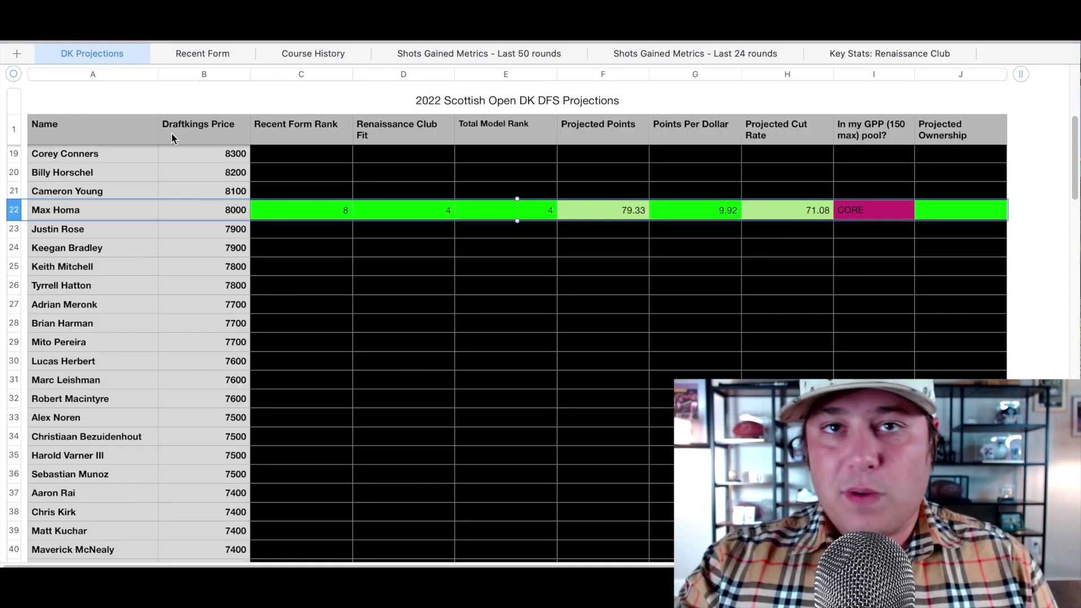